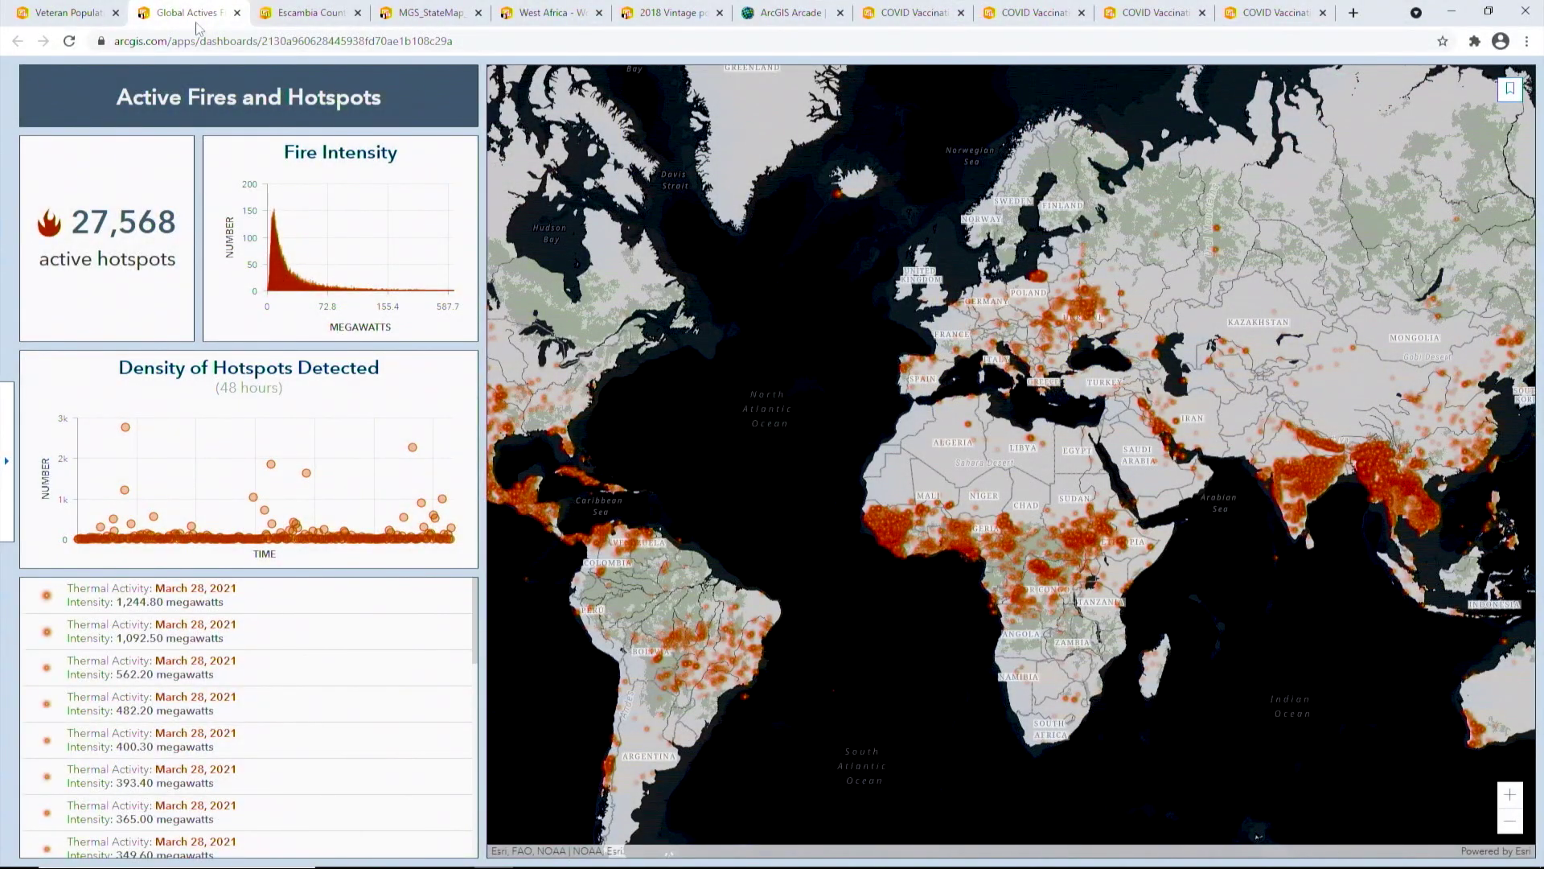
Browse the Escambia, Maine, West Africa and Tennessee example dashboards, then the ArcGIS Arcade page.
click(270, 20)
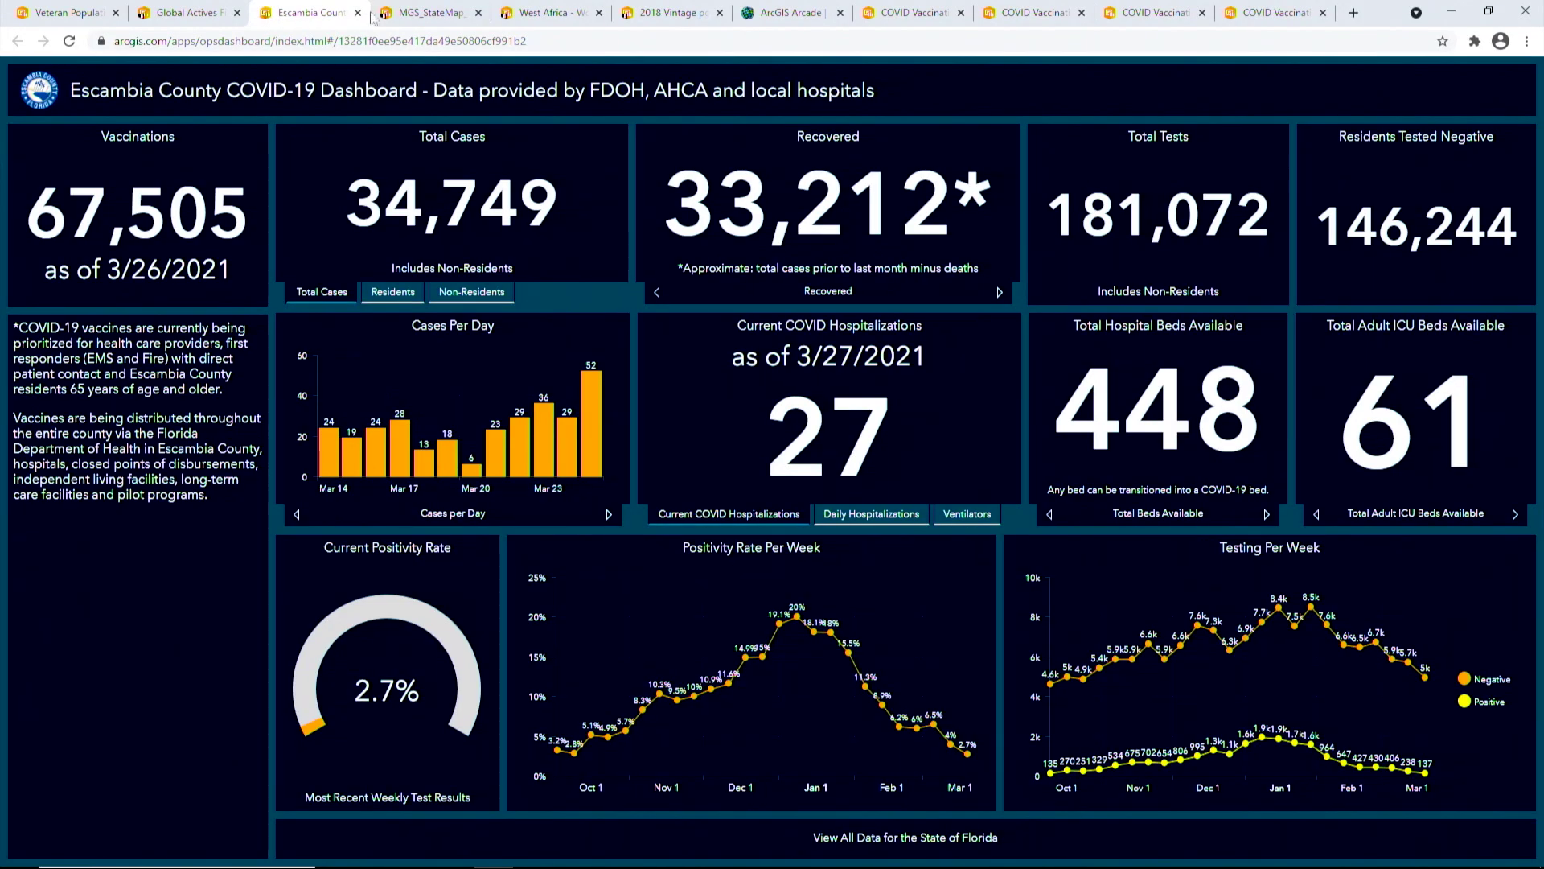
click(402, 16)
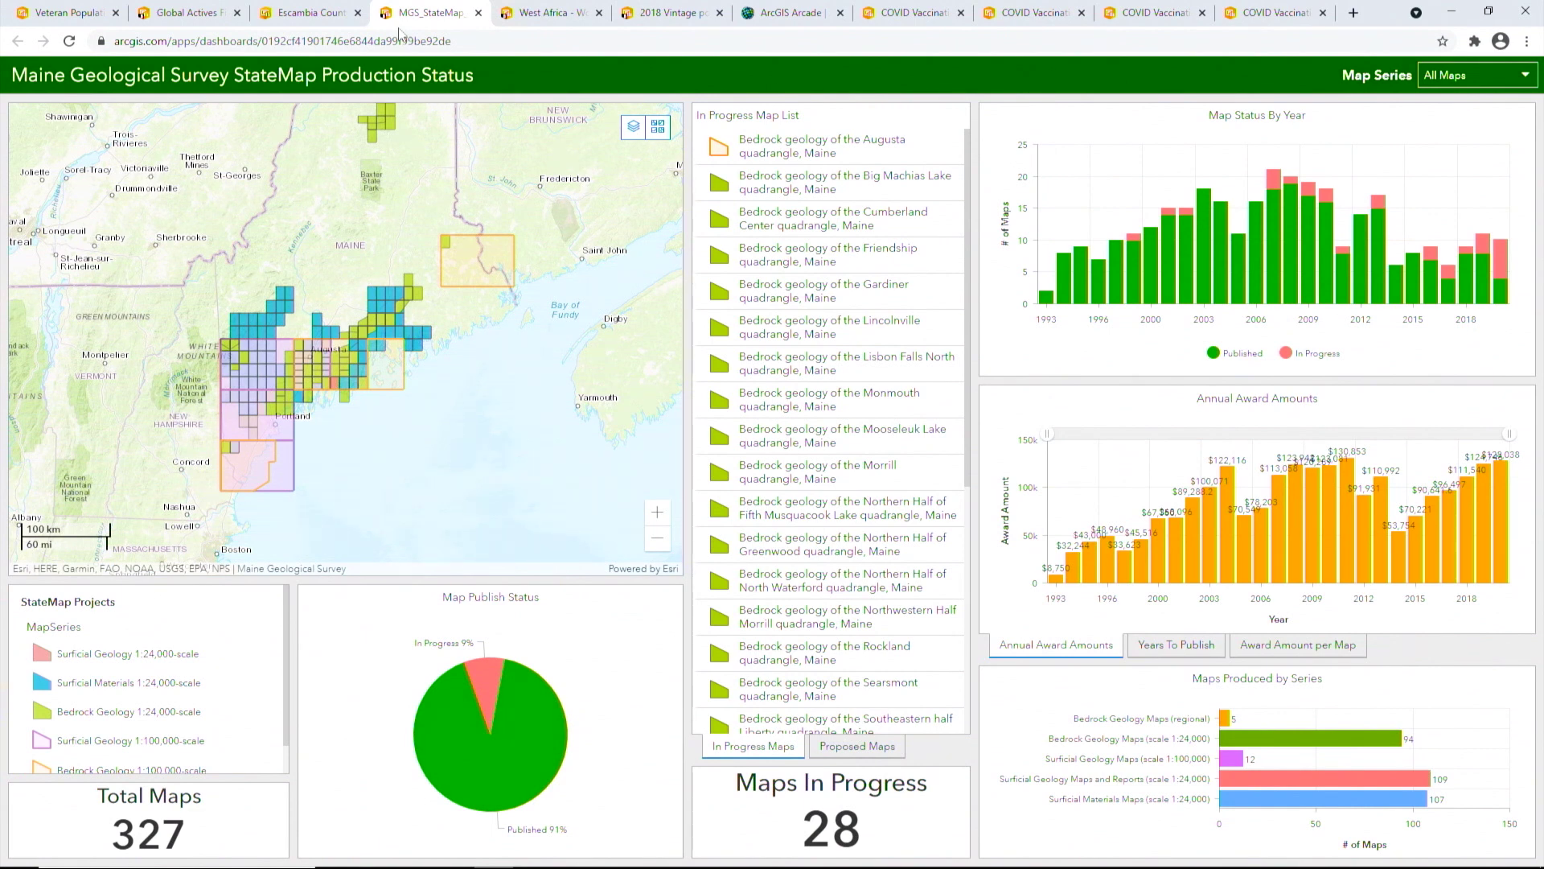
click(527, 24)
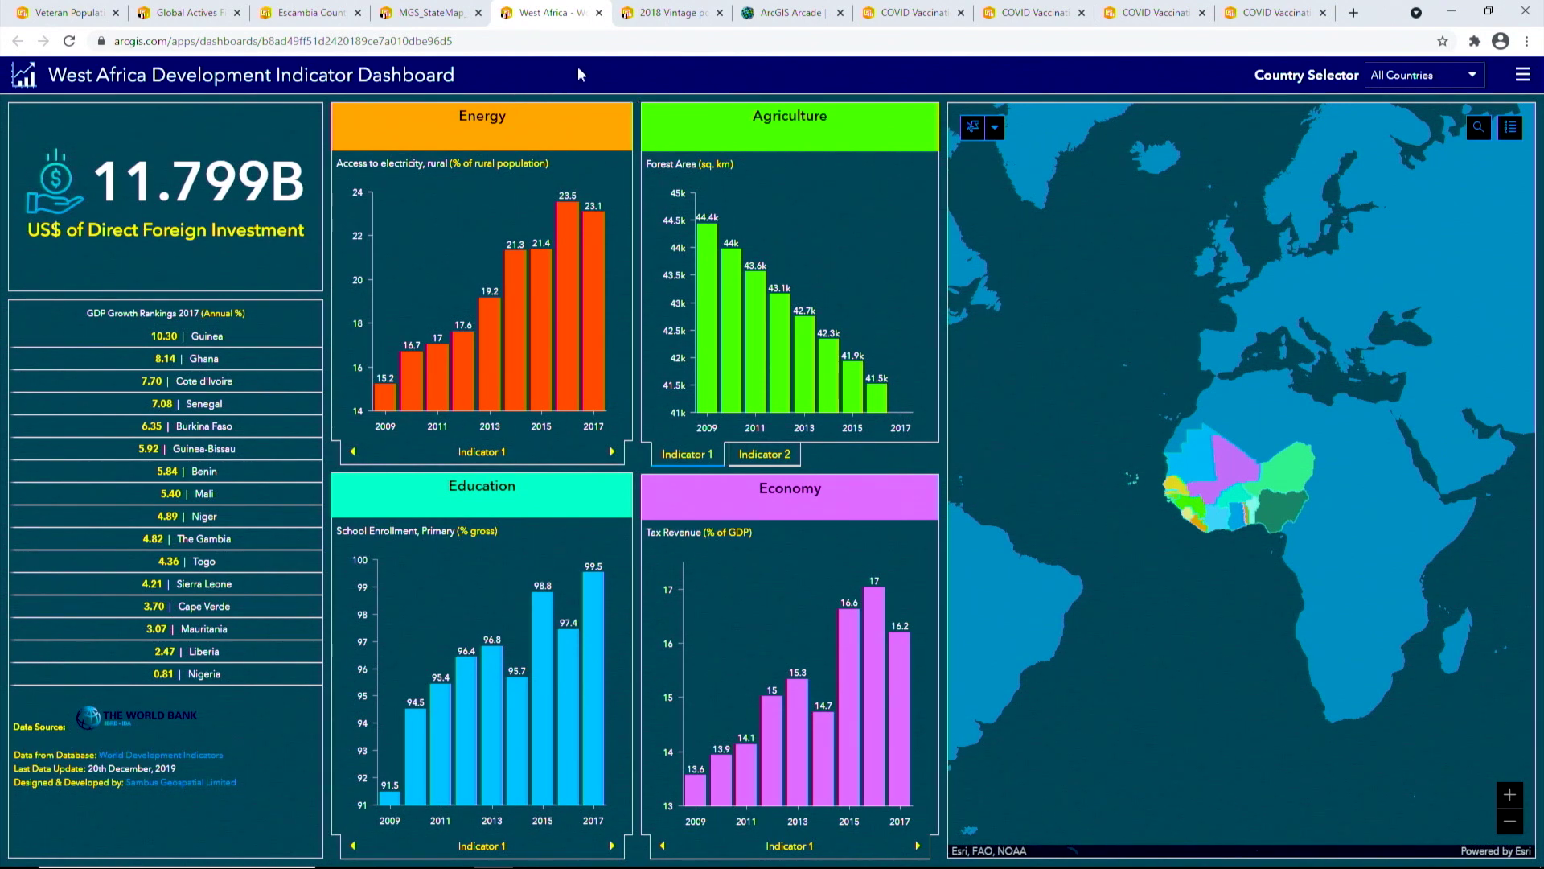
click(670, 16)
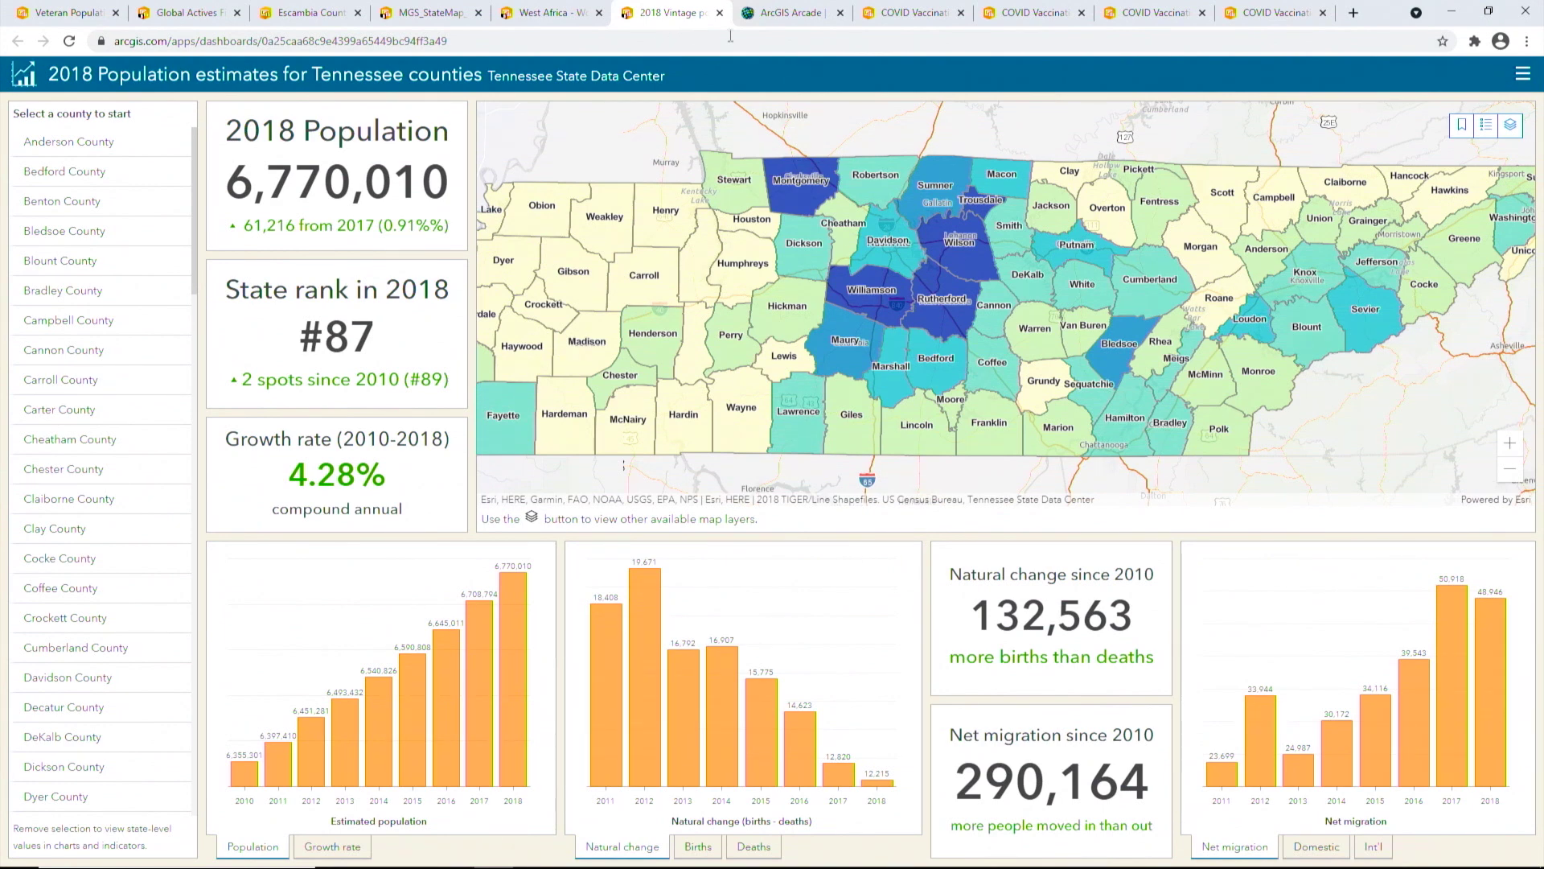
click(780, 16)
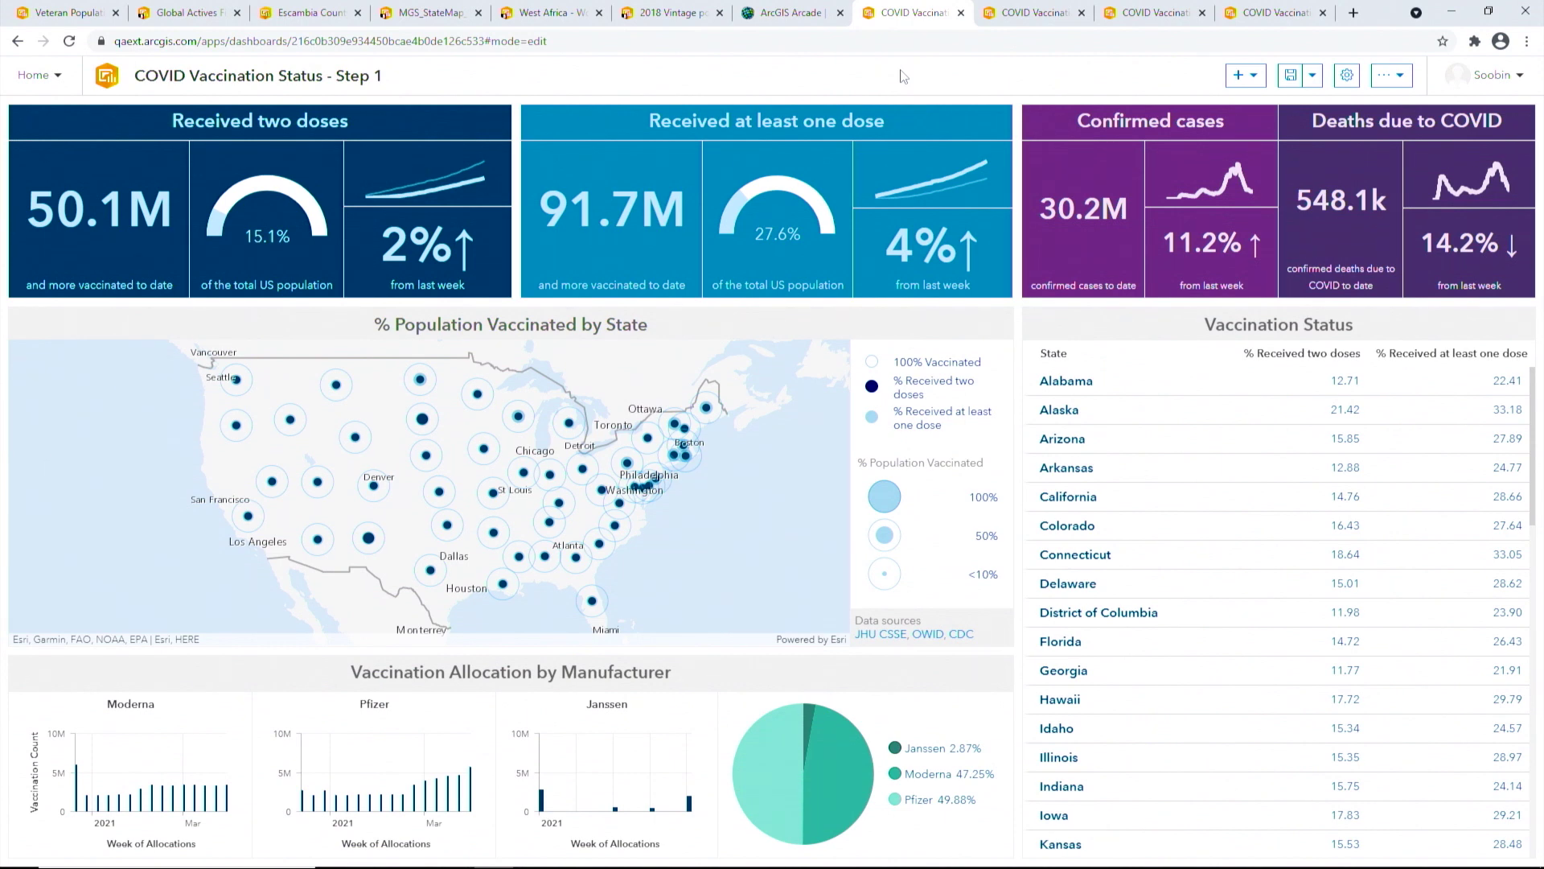
Bring up the Moderna chart's Serial chart settings showing first and second dose allocations by week.
mouse_move(1141, 387)
mouse_move(217, 774)
mouse_move(559, 780)
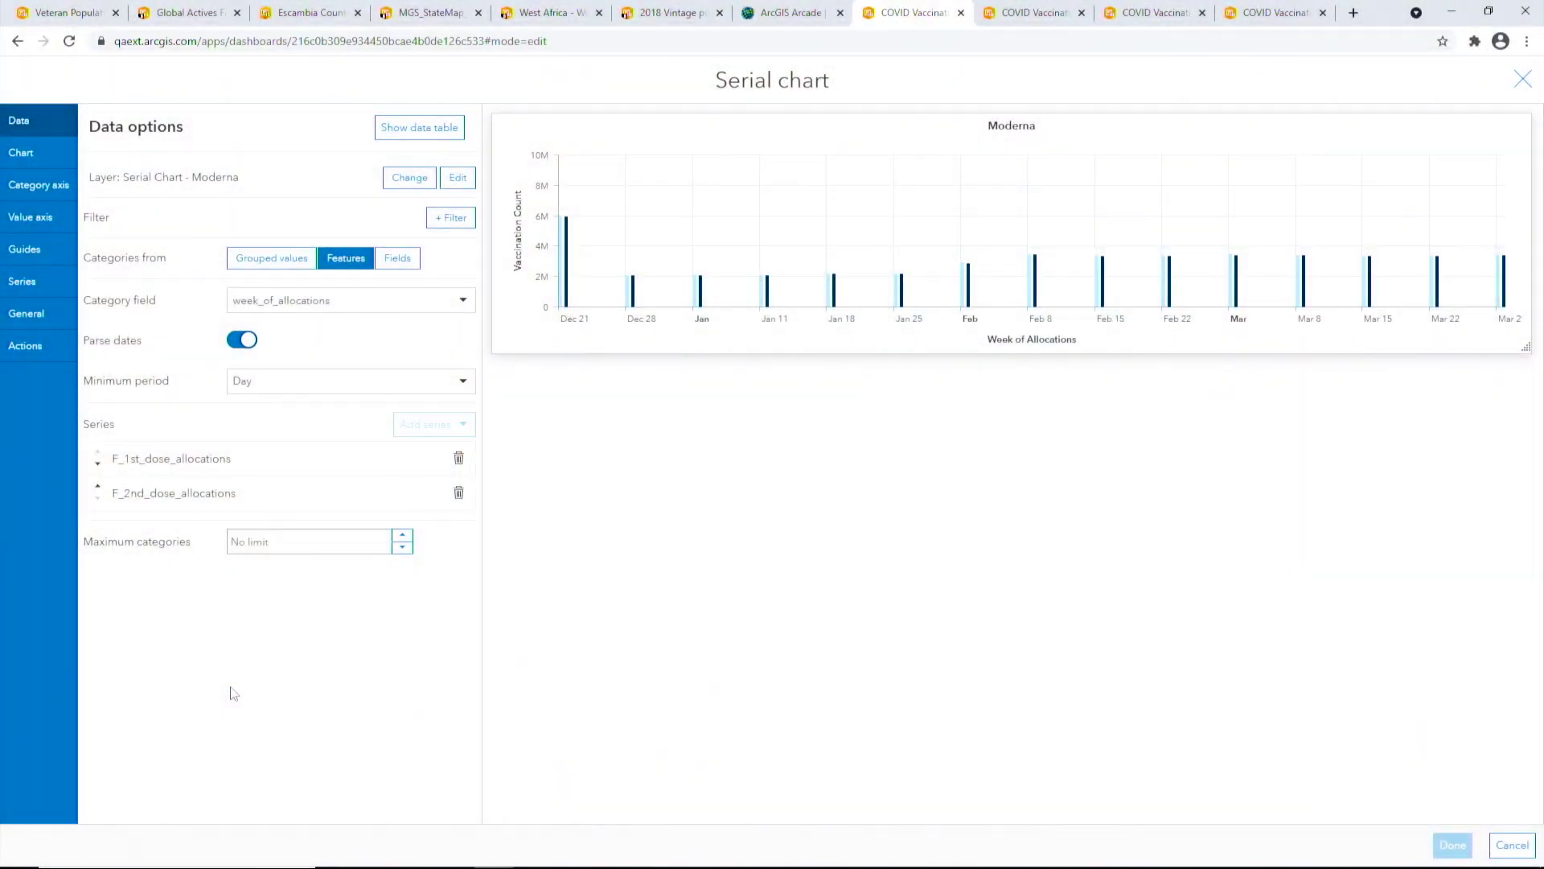
Switch the chart's source to a new data expression and paste in the prepared Arcade allocation script.
click(409, 177)
click(1068, 445)
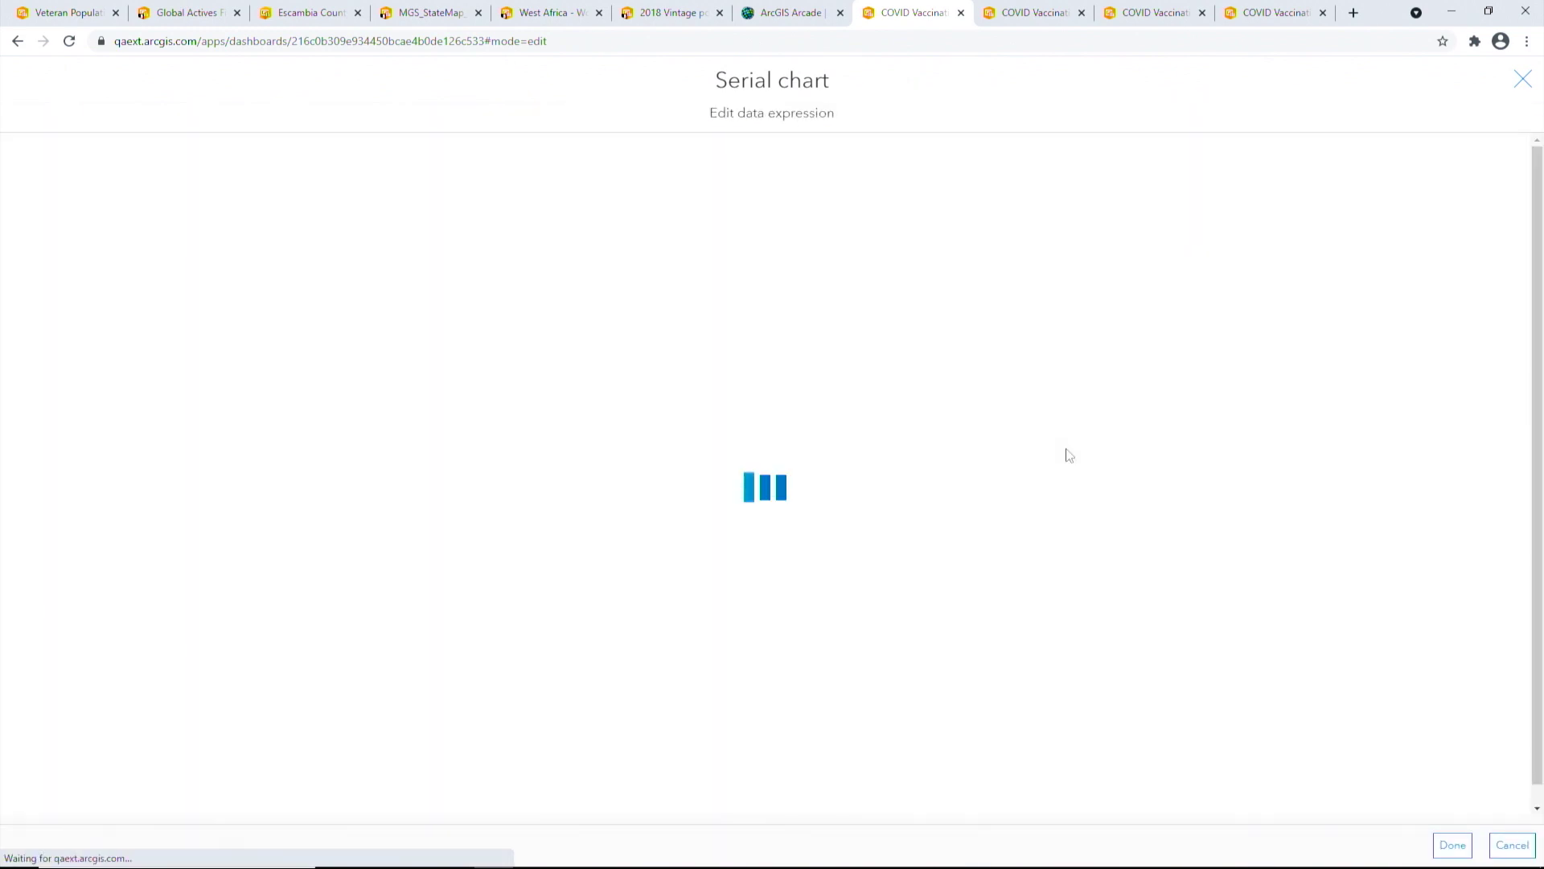
key(ctrl+a)
key(alt+Tab)
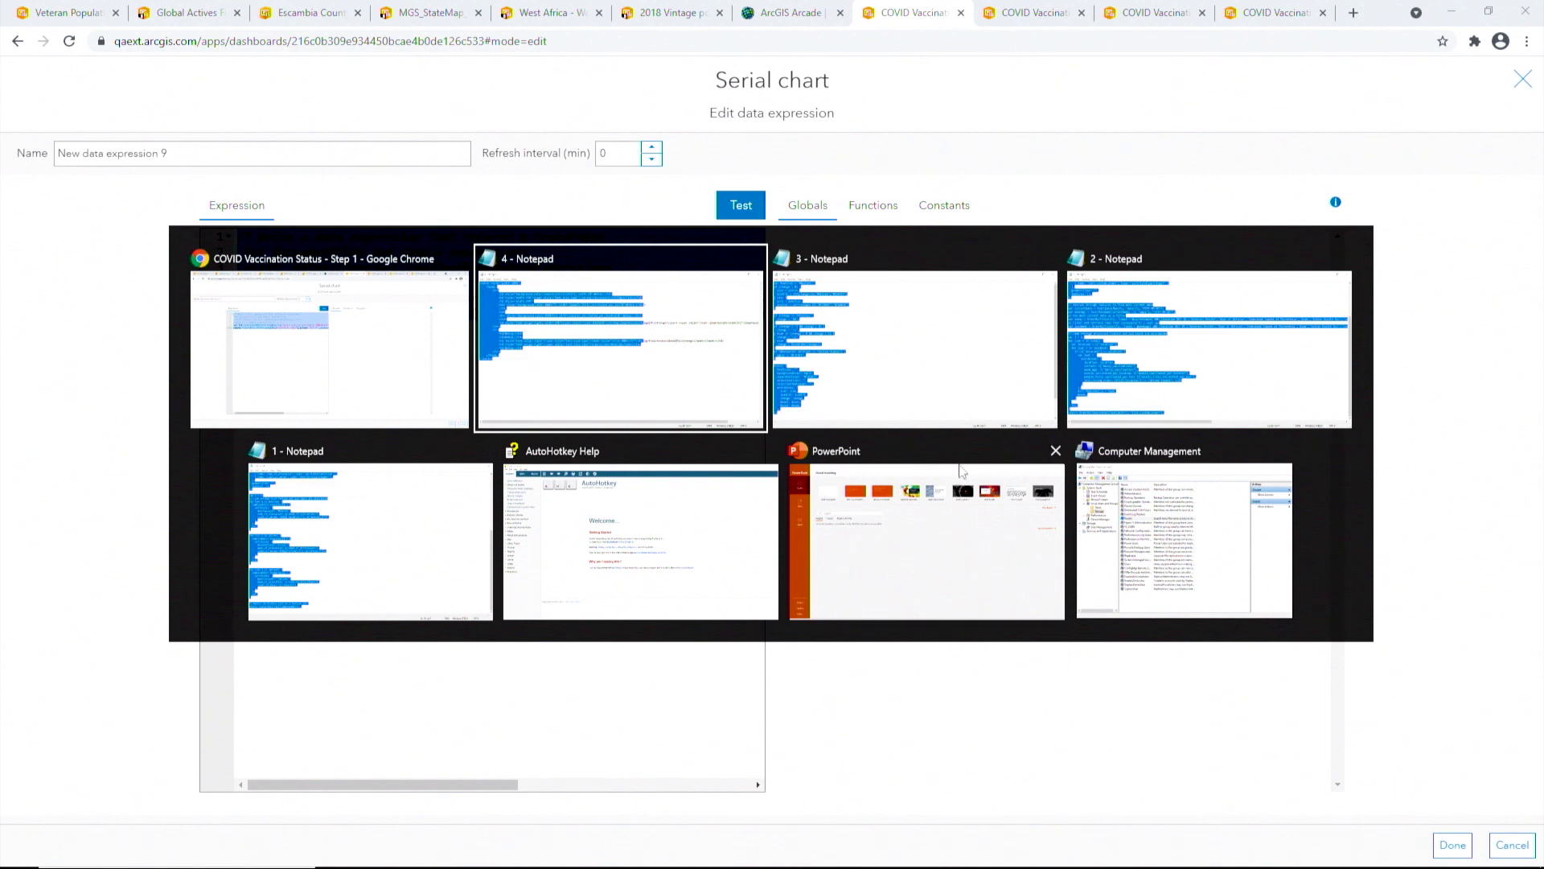
click(465, 541)
click(1233, 530)
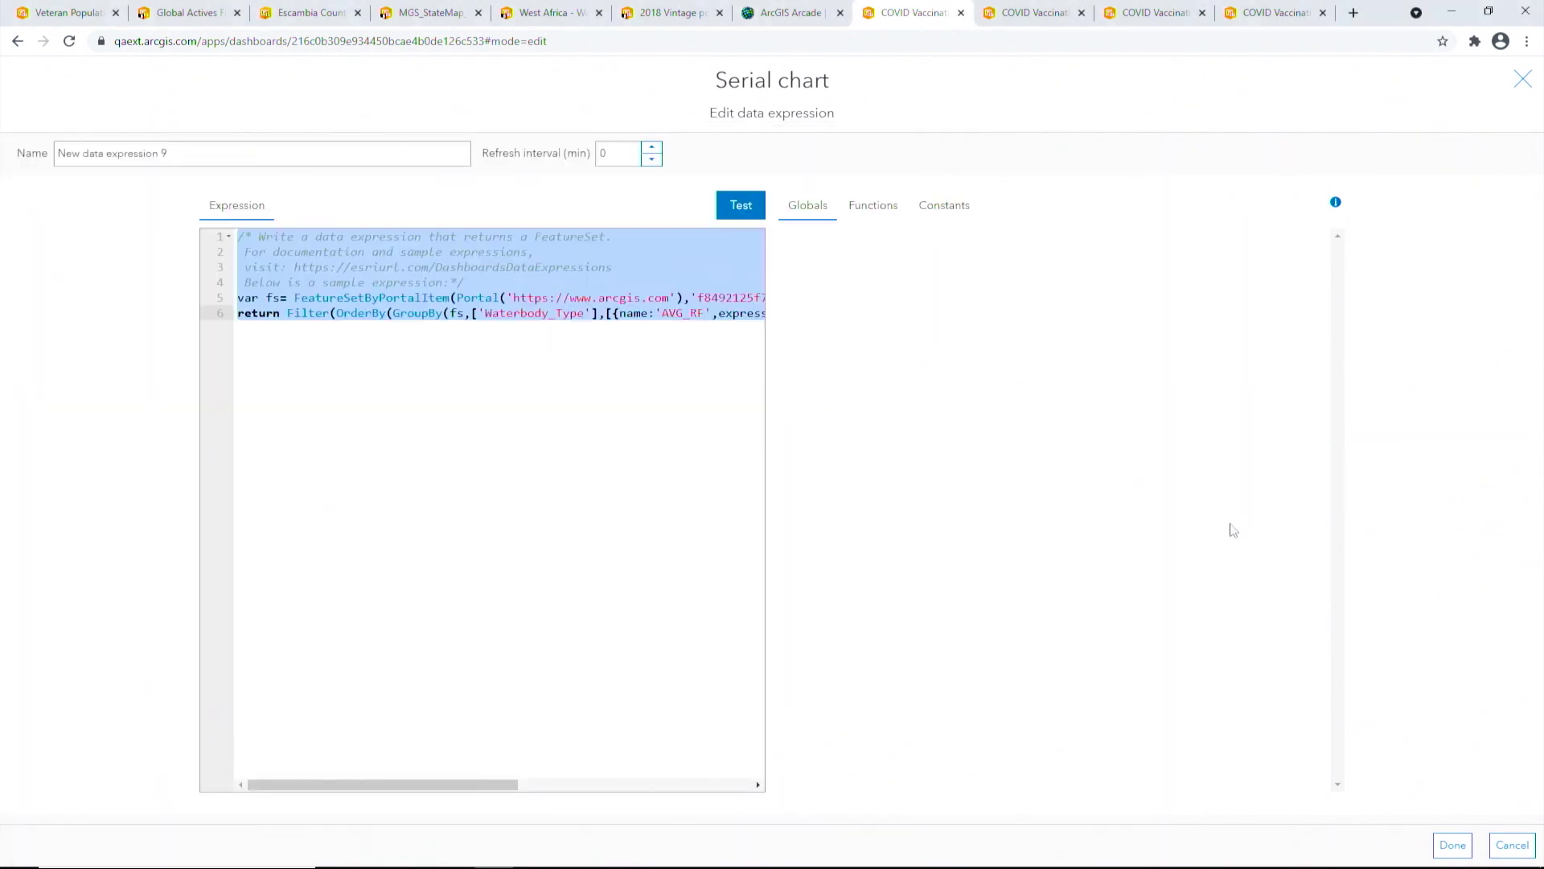
key(ctrl+a)
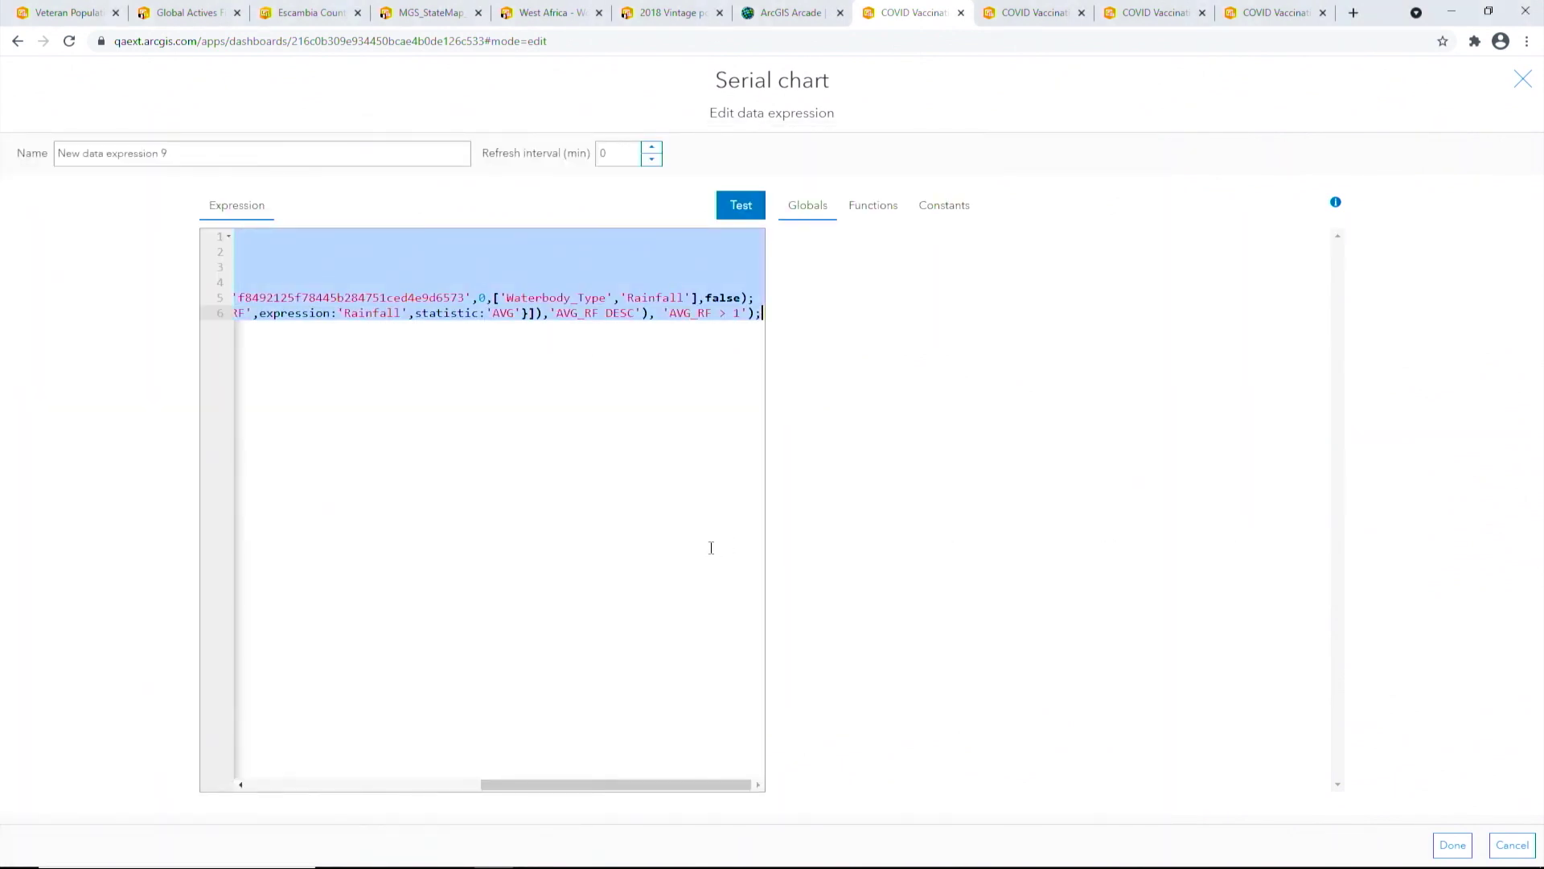
key(ctrl+v)
Review the Moderna, Pfizer and Janssen weekly grouping blocks and FeatureSet return, then apply the expression.
scroll(691, 548, up, 10)
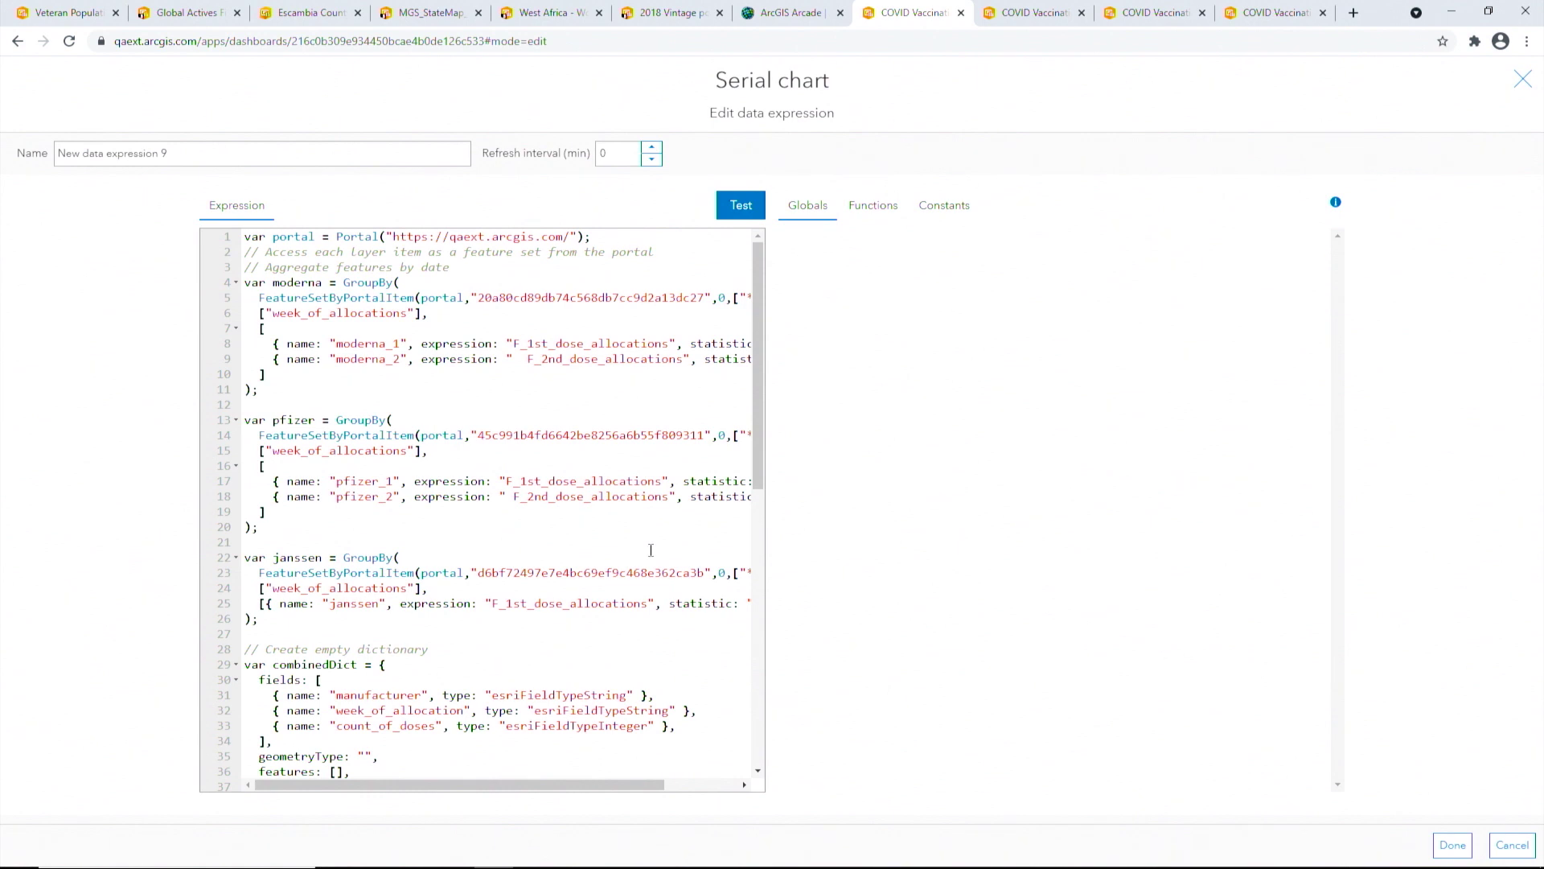
click(260, 299)
click(260, 313)
drag(260, 328, 275, 377)
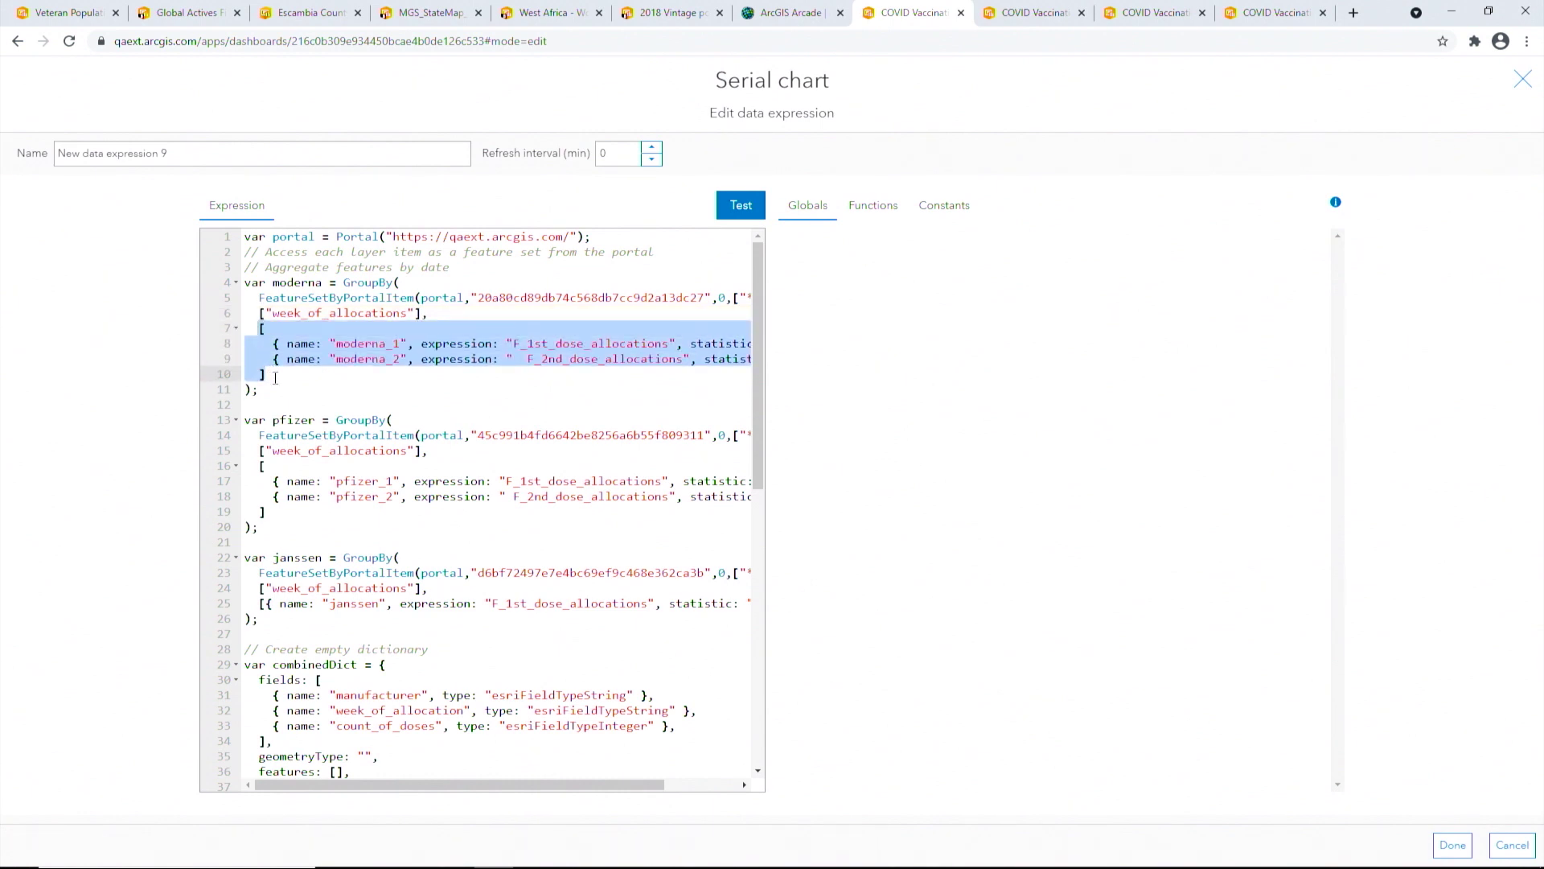
click(275, 420)
click(274, 558)
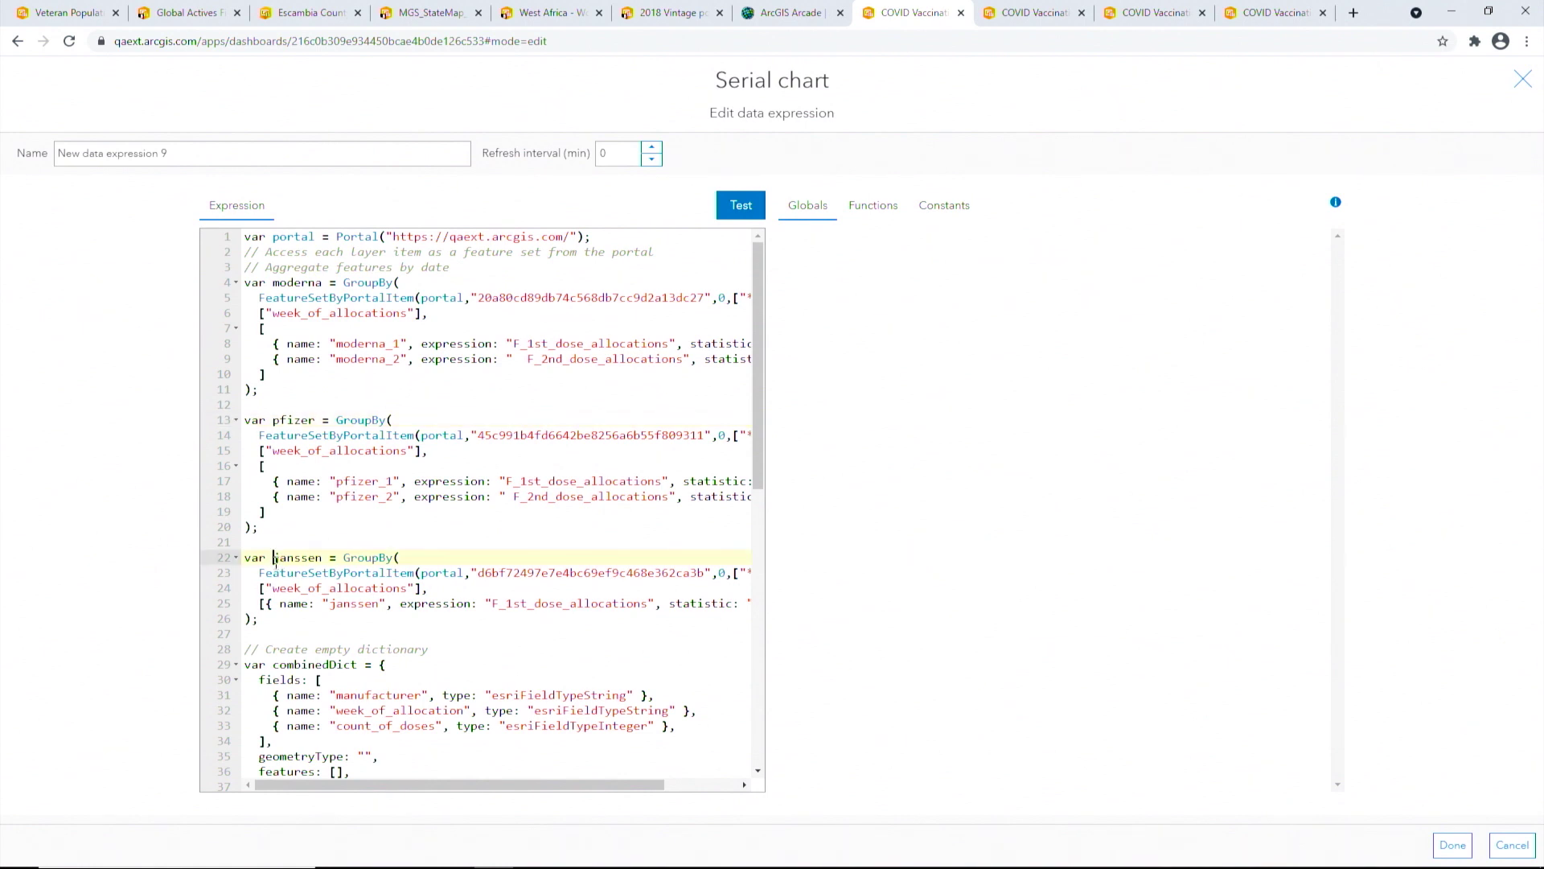
scroll(277, 564, down, 5)
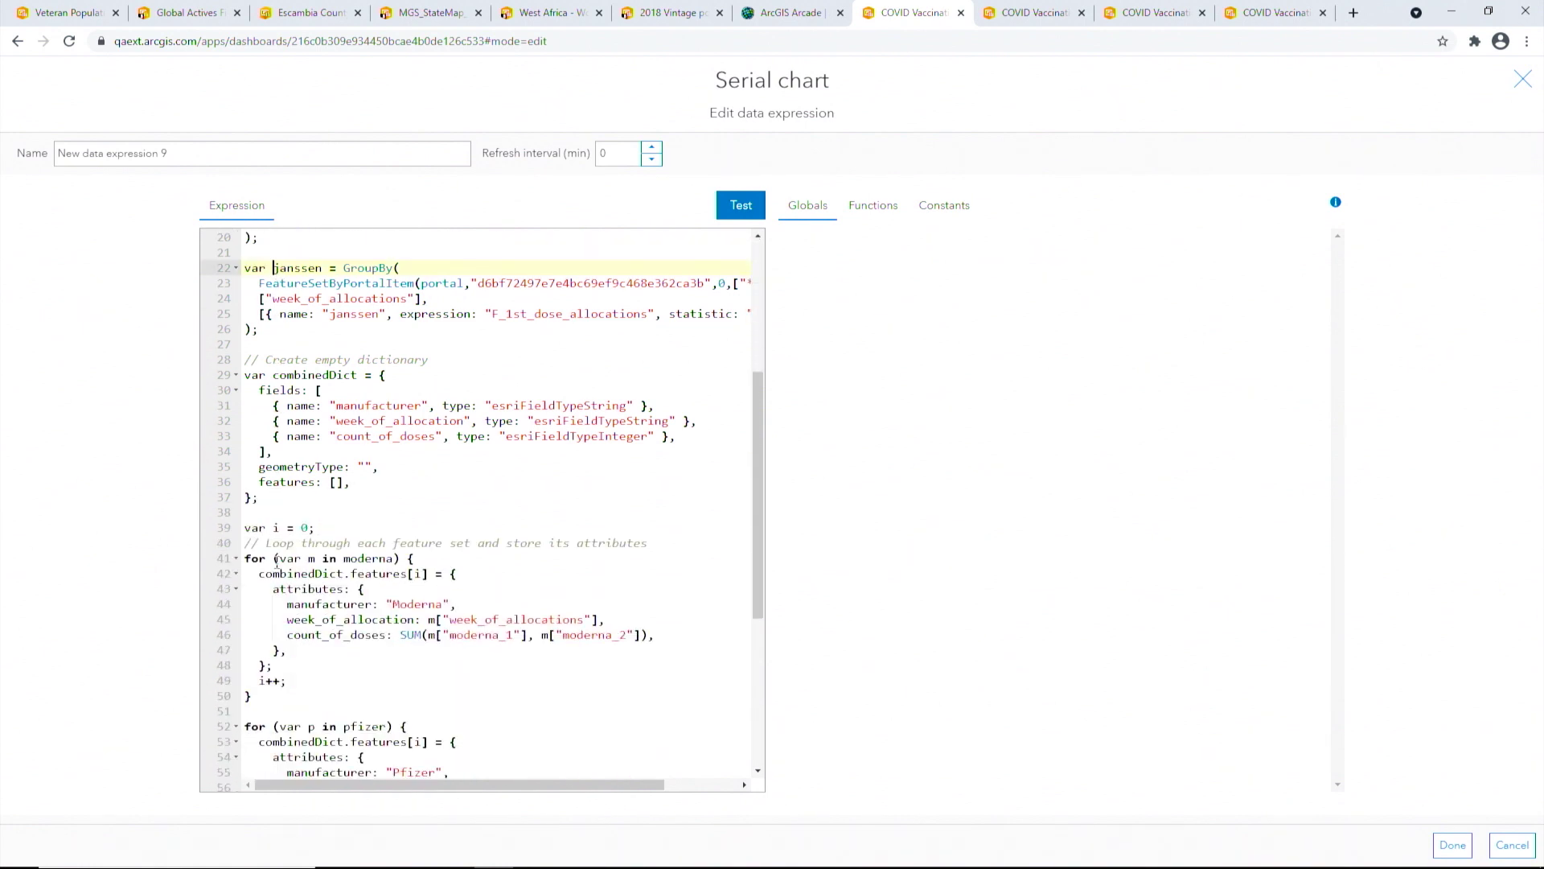
drag(274, 589, 294, 649)
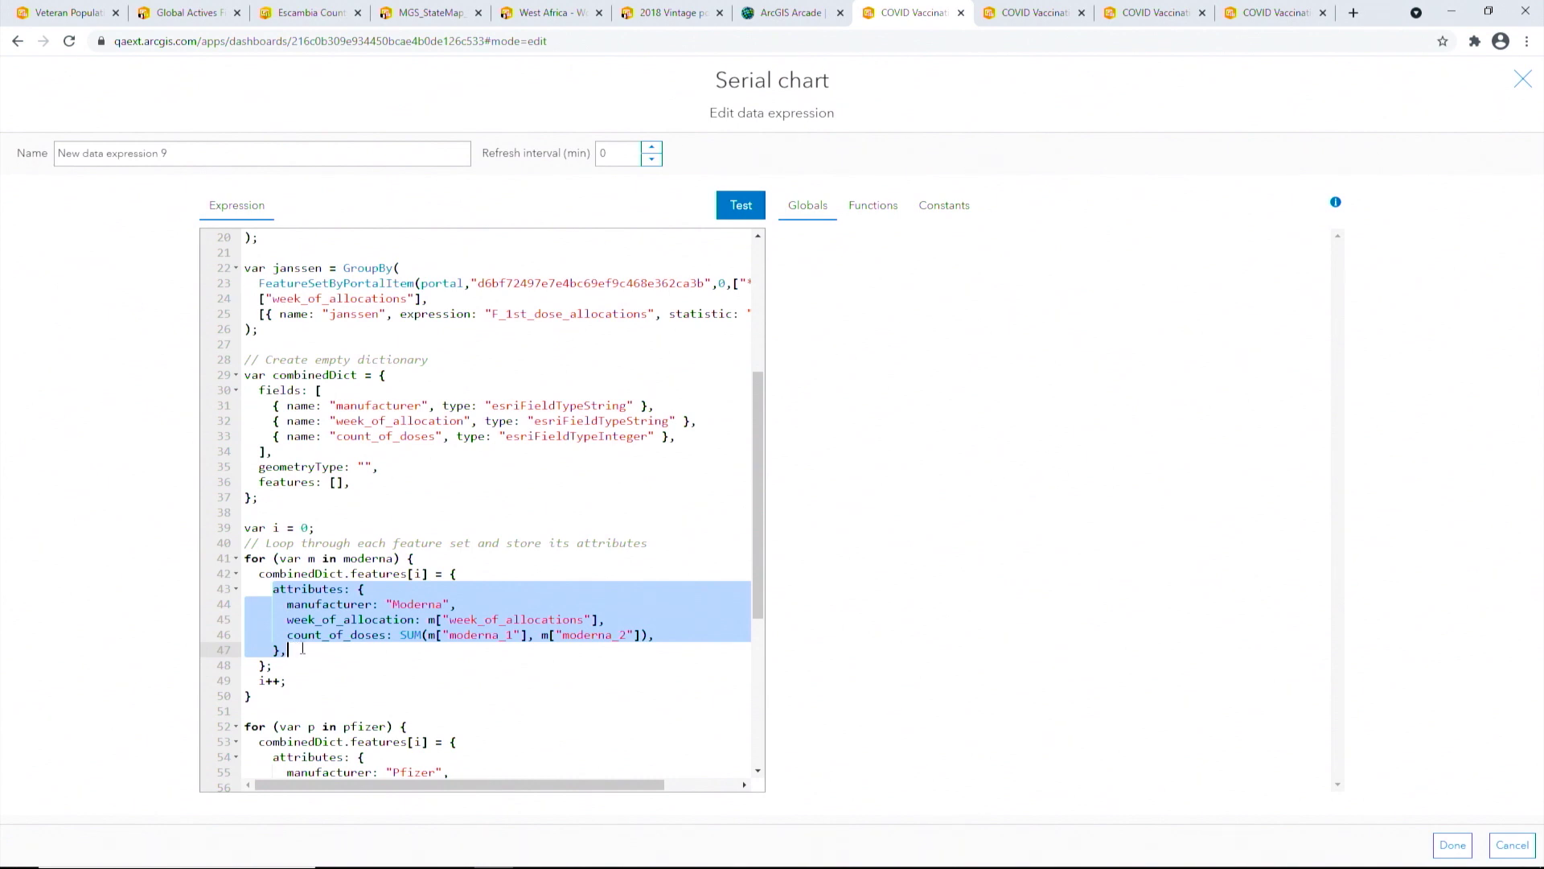
scroll(302, 648, down, 5)
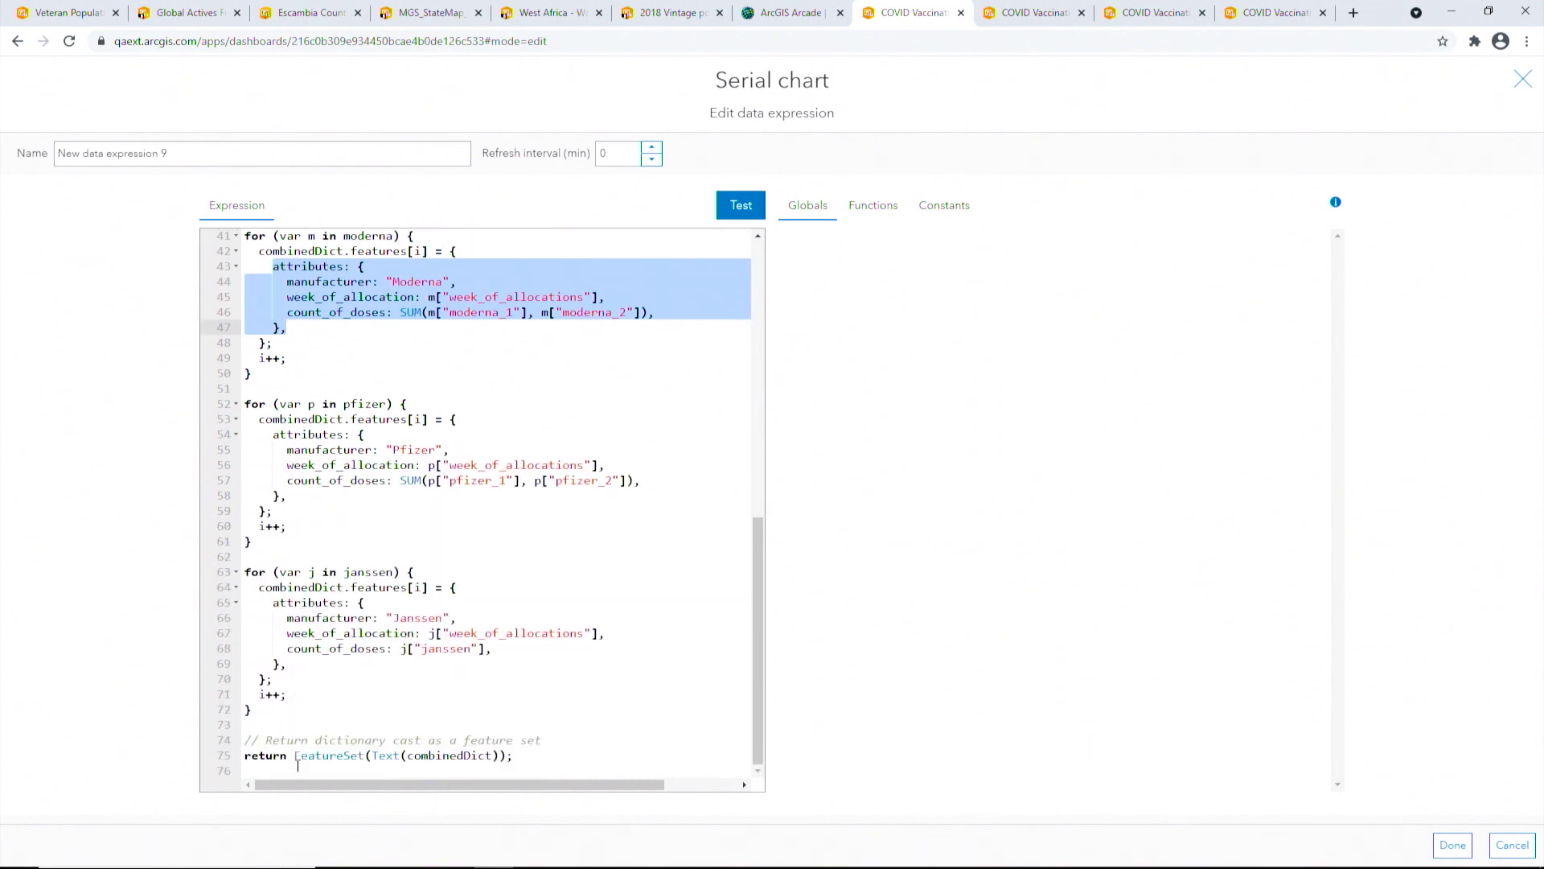
click(296, 756)
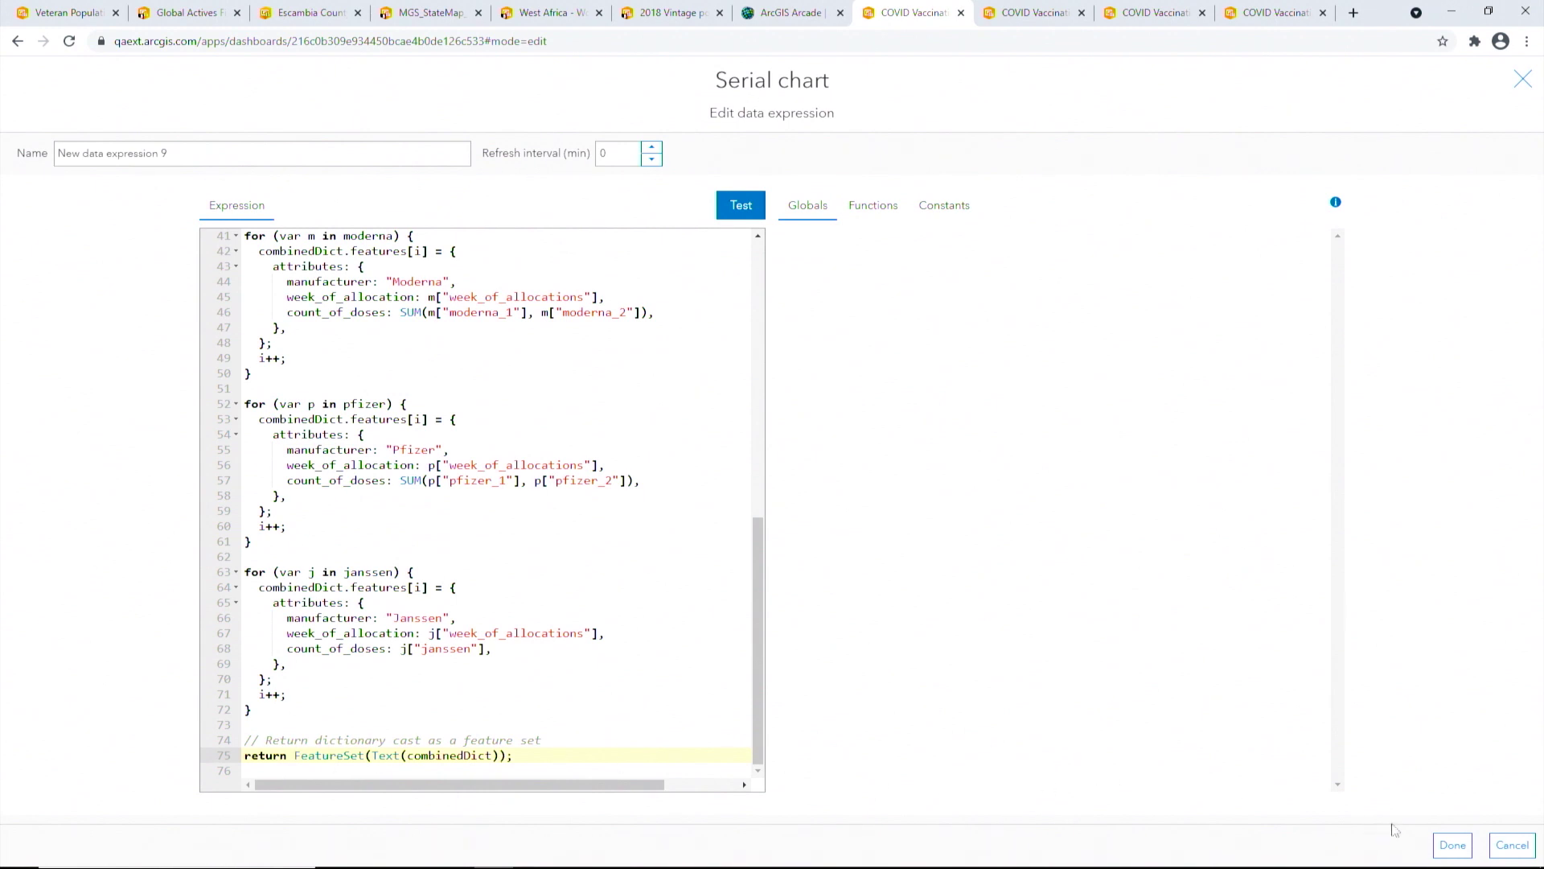
click(1451, 846)
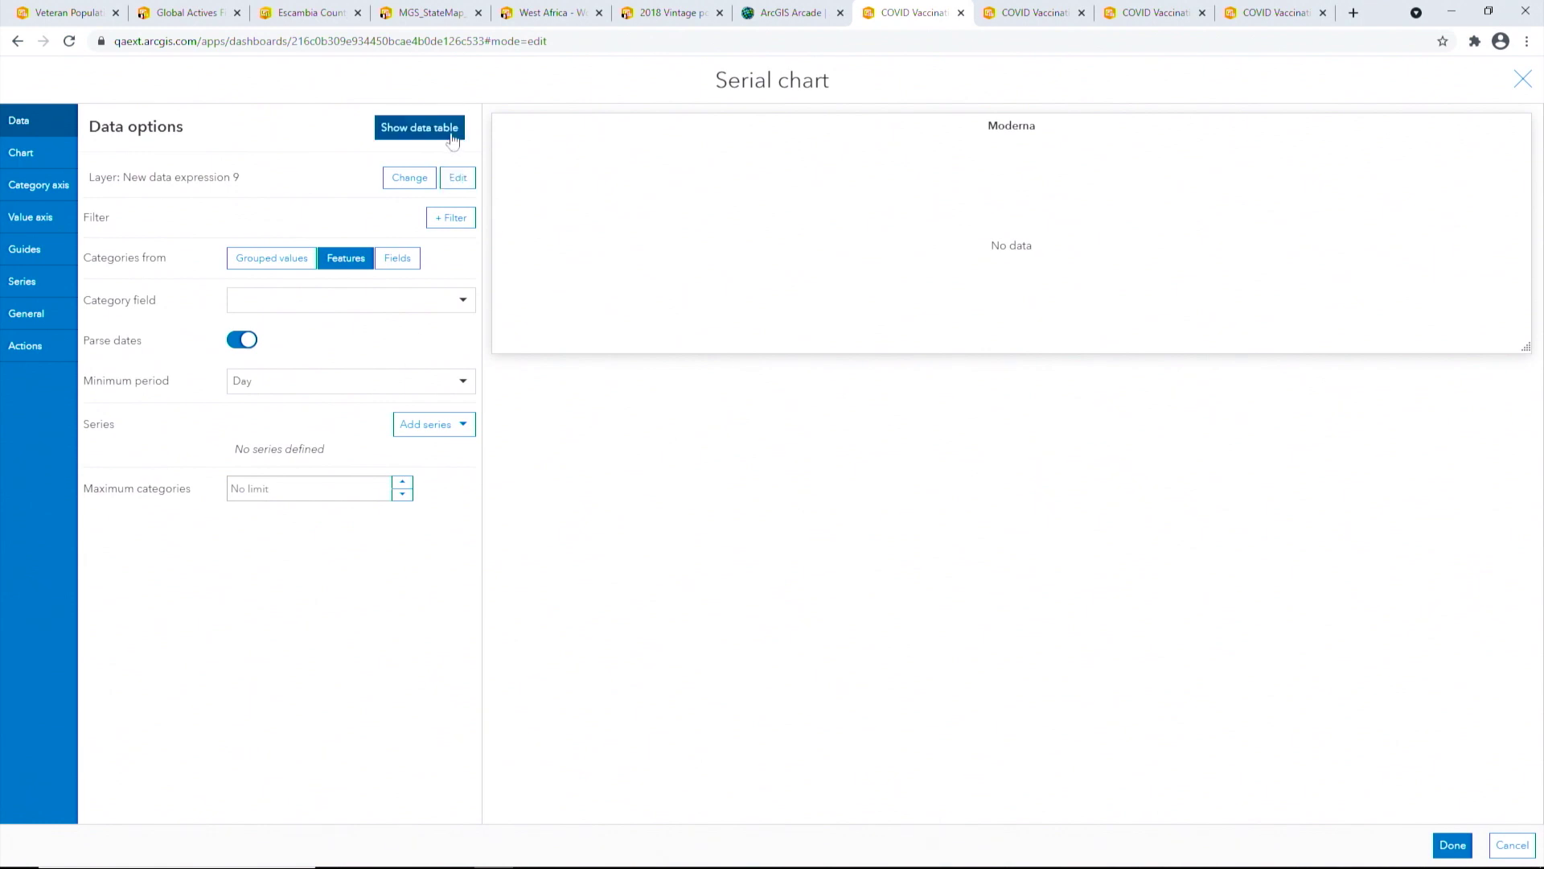
Check the expression's table output, then build categories from week_of_allocation treated as dates.
click(452, 131)
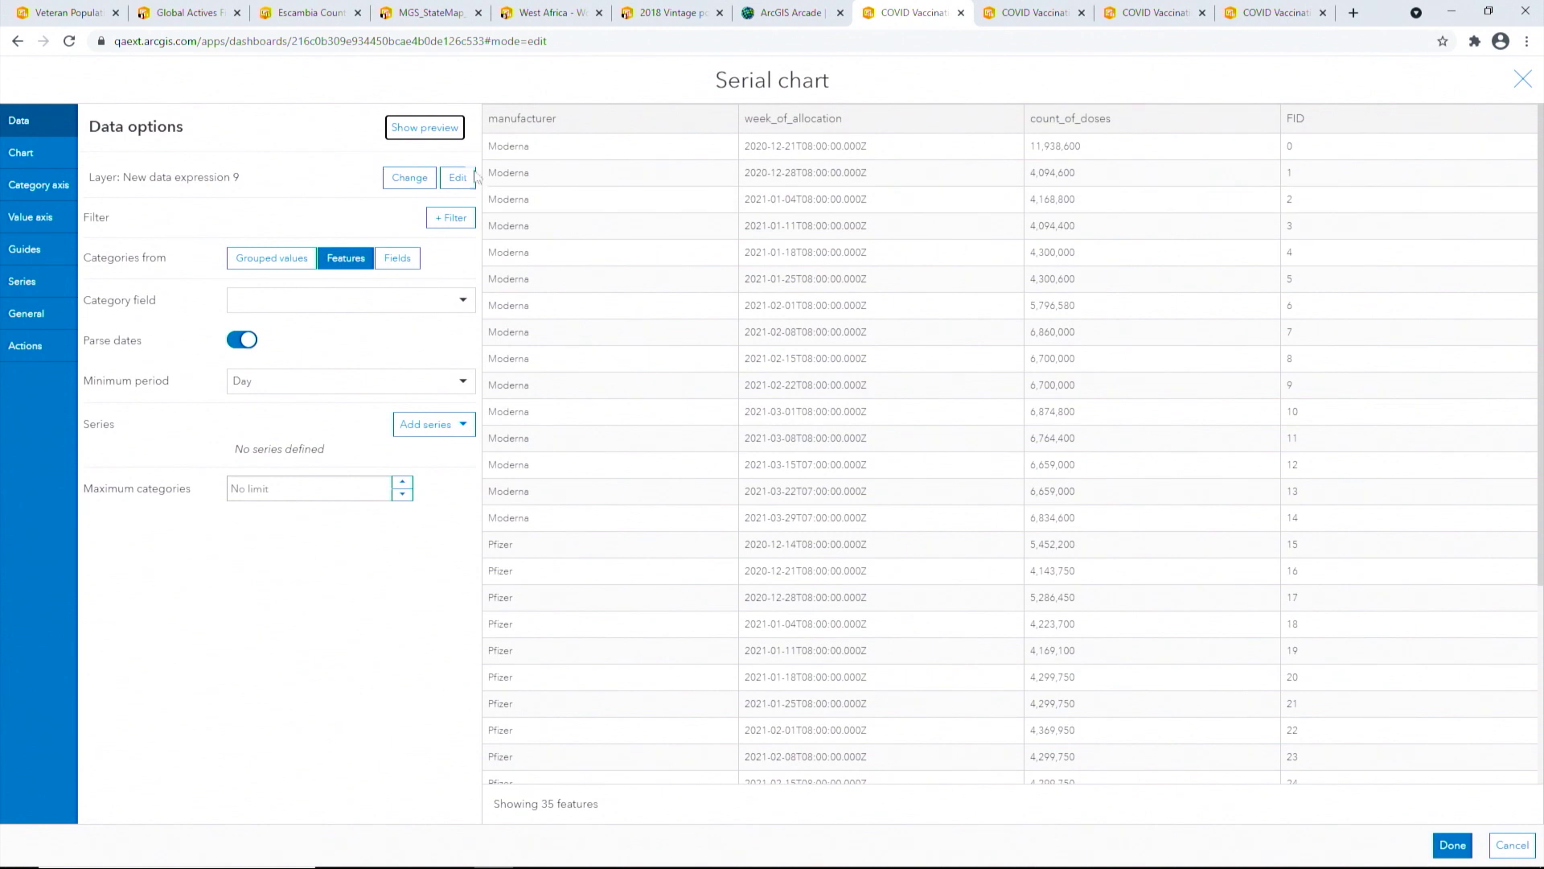
click(438, 129)
click(282, 268)
click(283, 301)
click(279, 361)
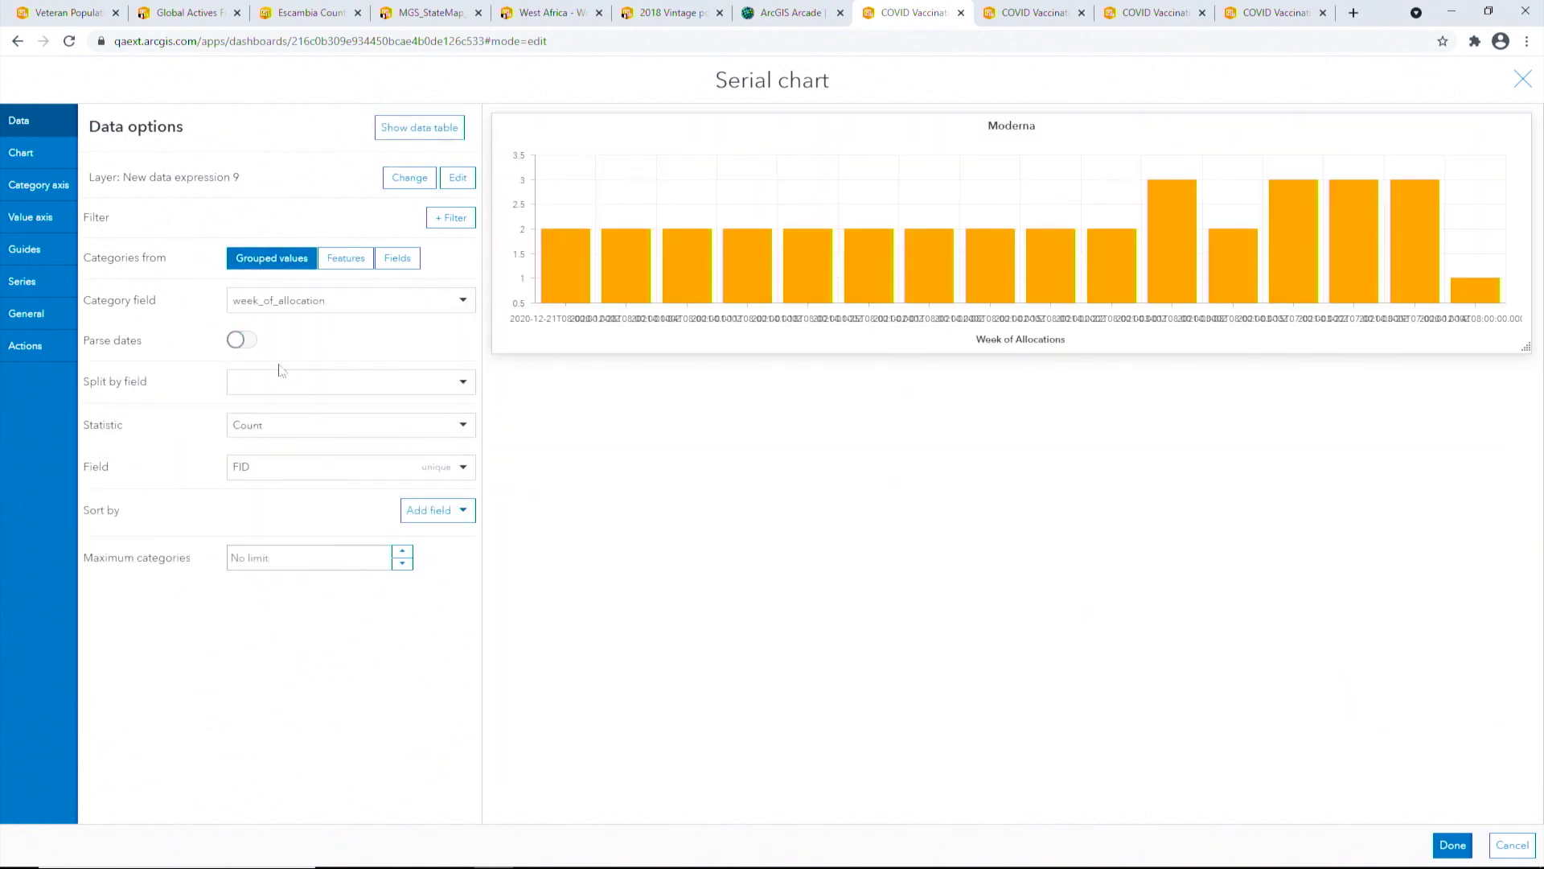
click(243, 341)
Split the series by manufacturer and sum count_of_doses for each week.
click(269, 473)
click(267, 504)
click(275, 519)
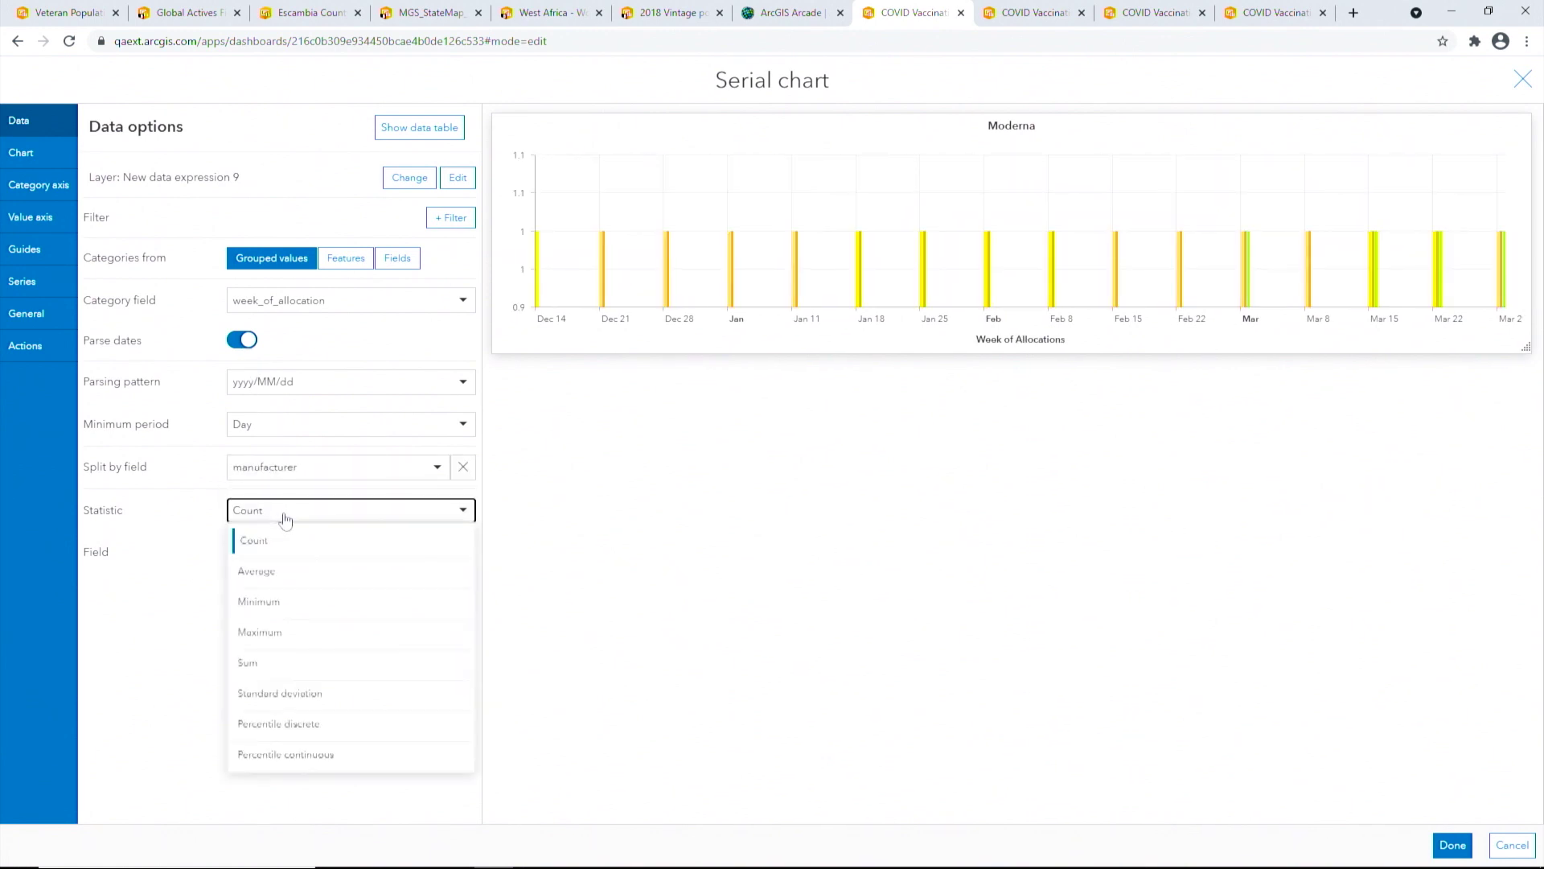
click(250, 662)
click(313, 552)
click(309, 592)
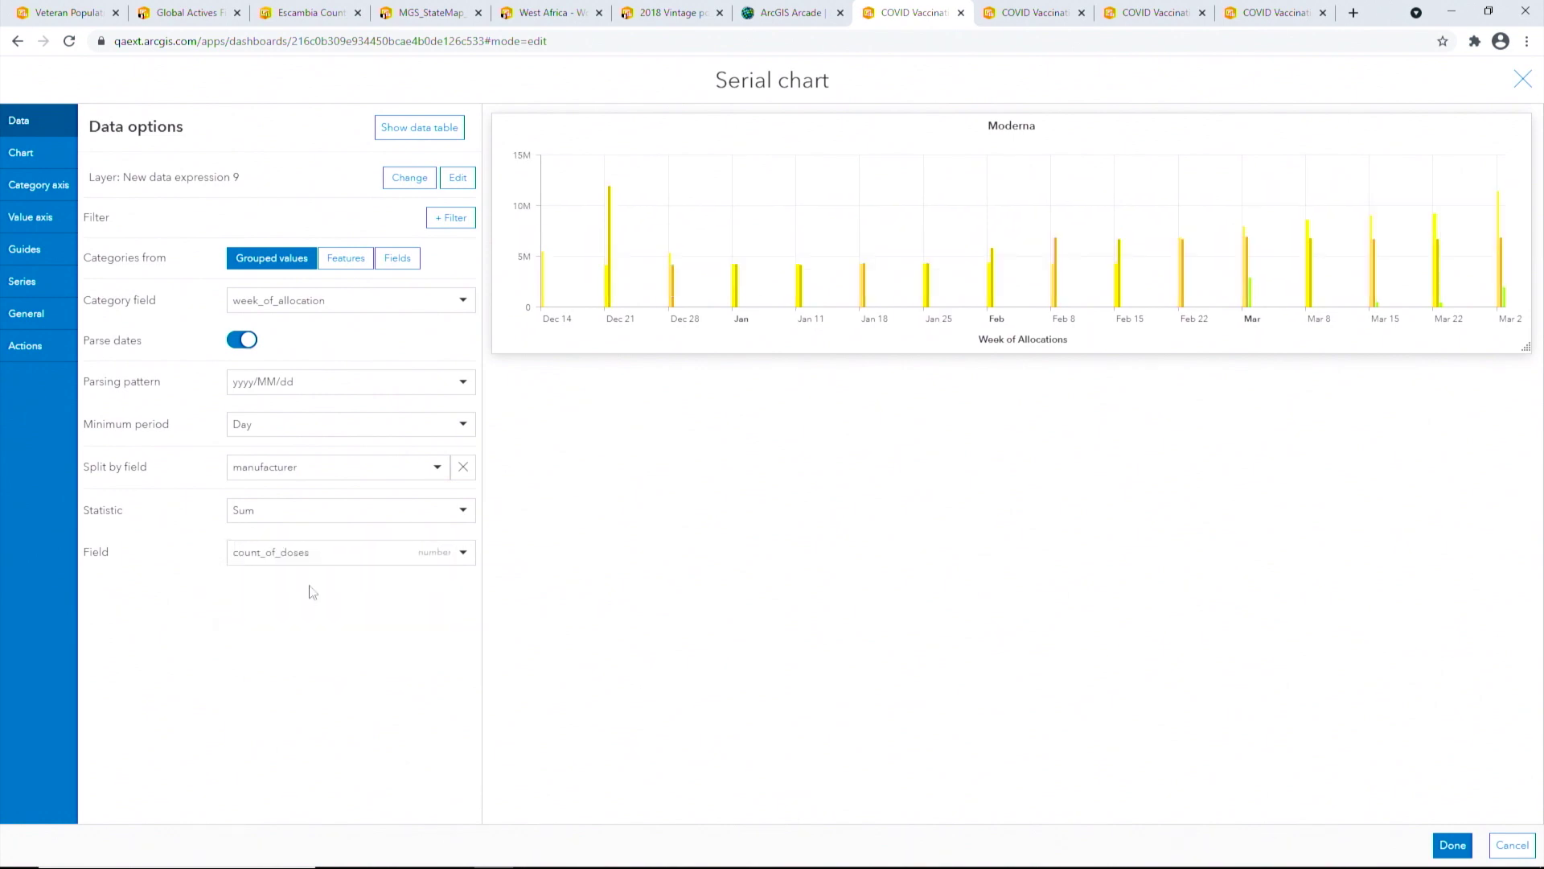
Make the manufacturer series stacked lines with fill opacity around 0.2.
click(50, 287)
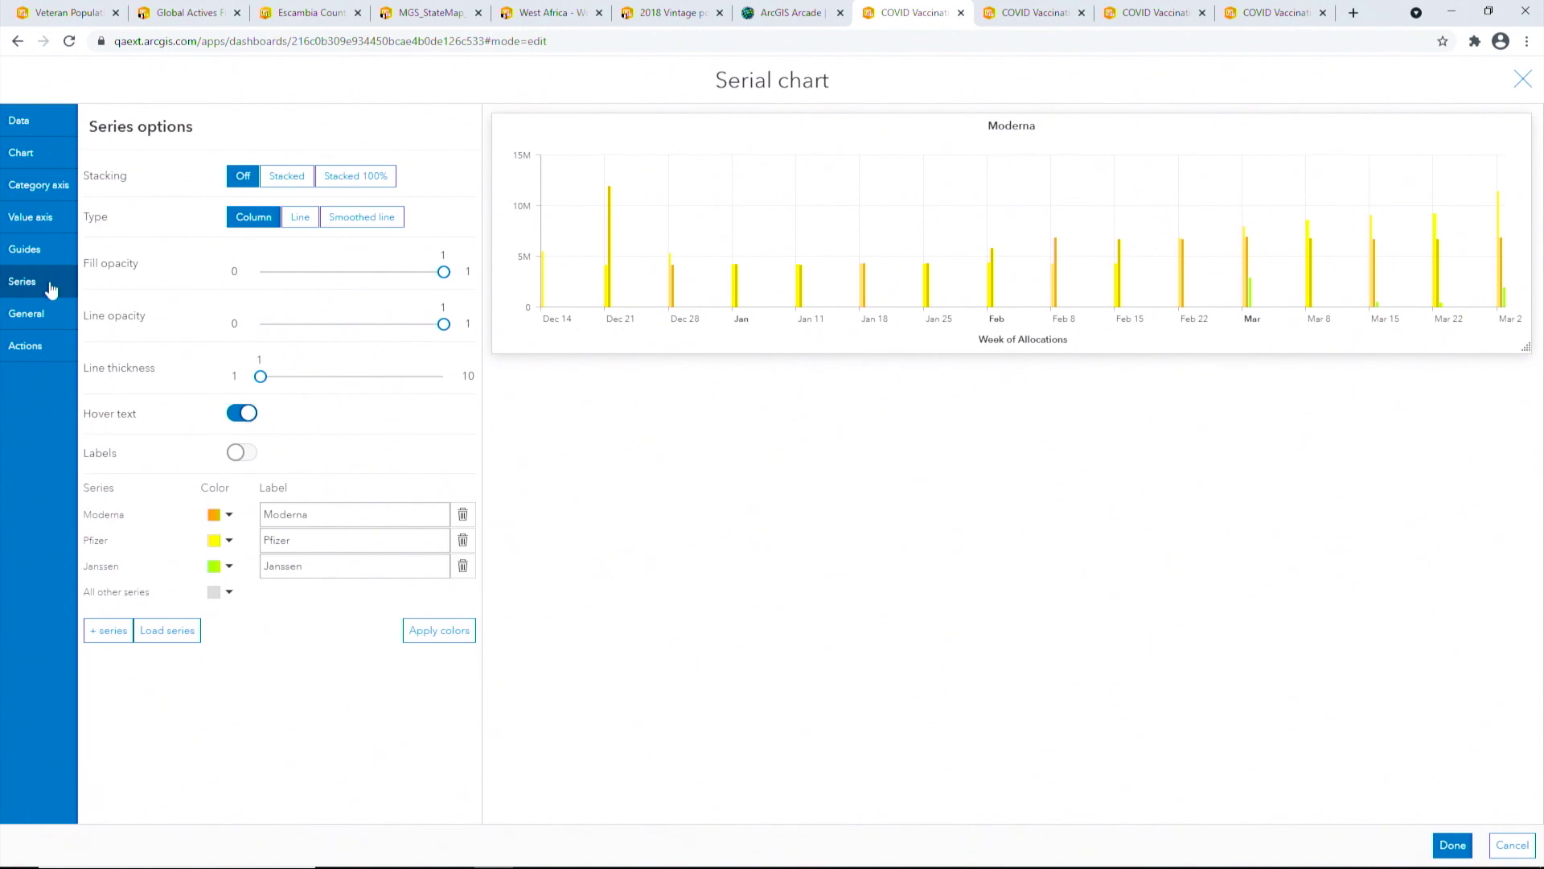
click(281, 175)
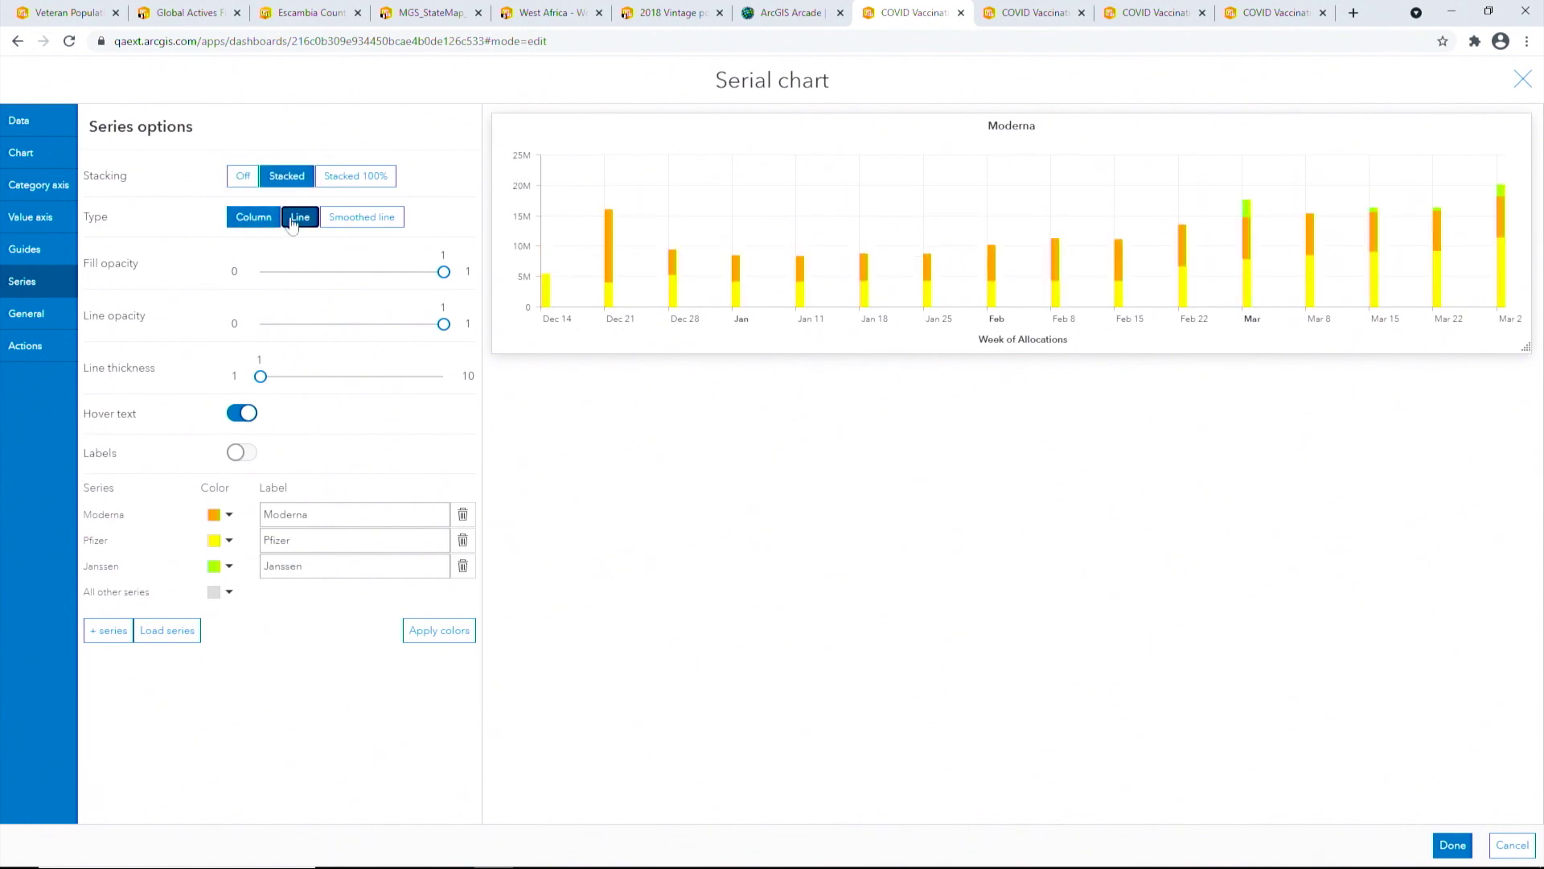
click(292, 219)
drag(260, 310, 349, 310)
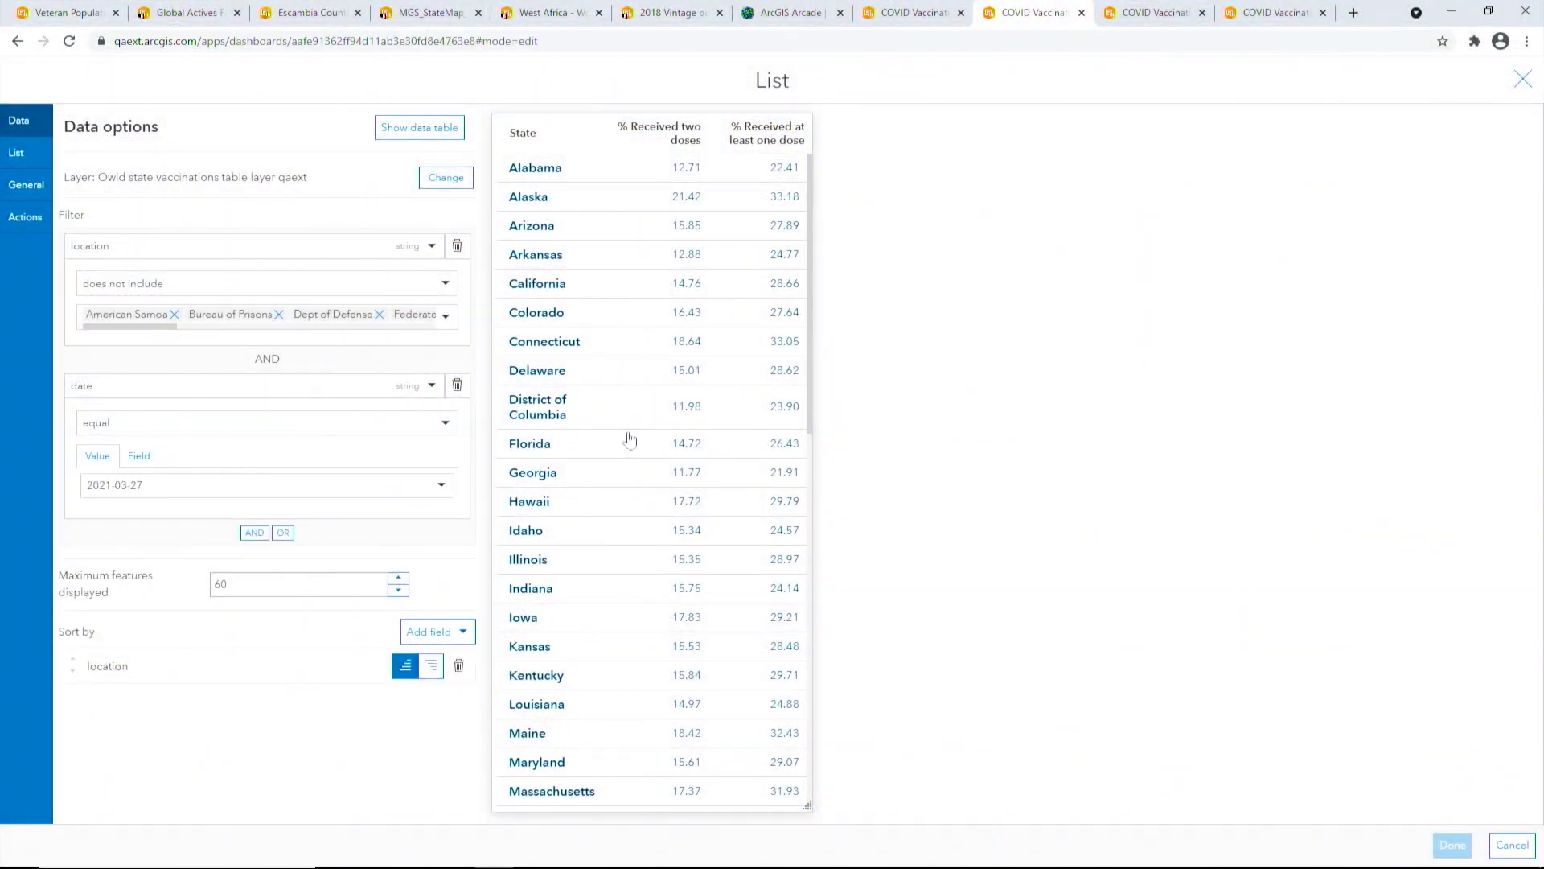
click(444, 492)
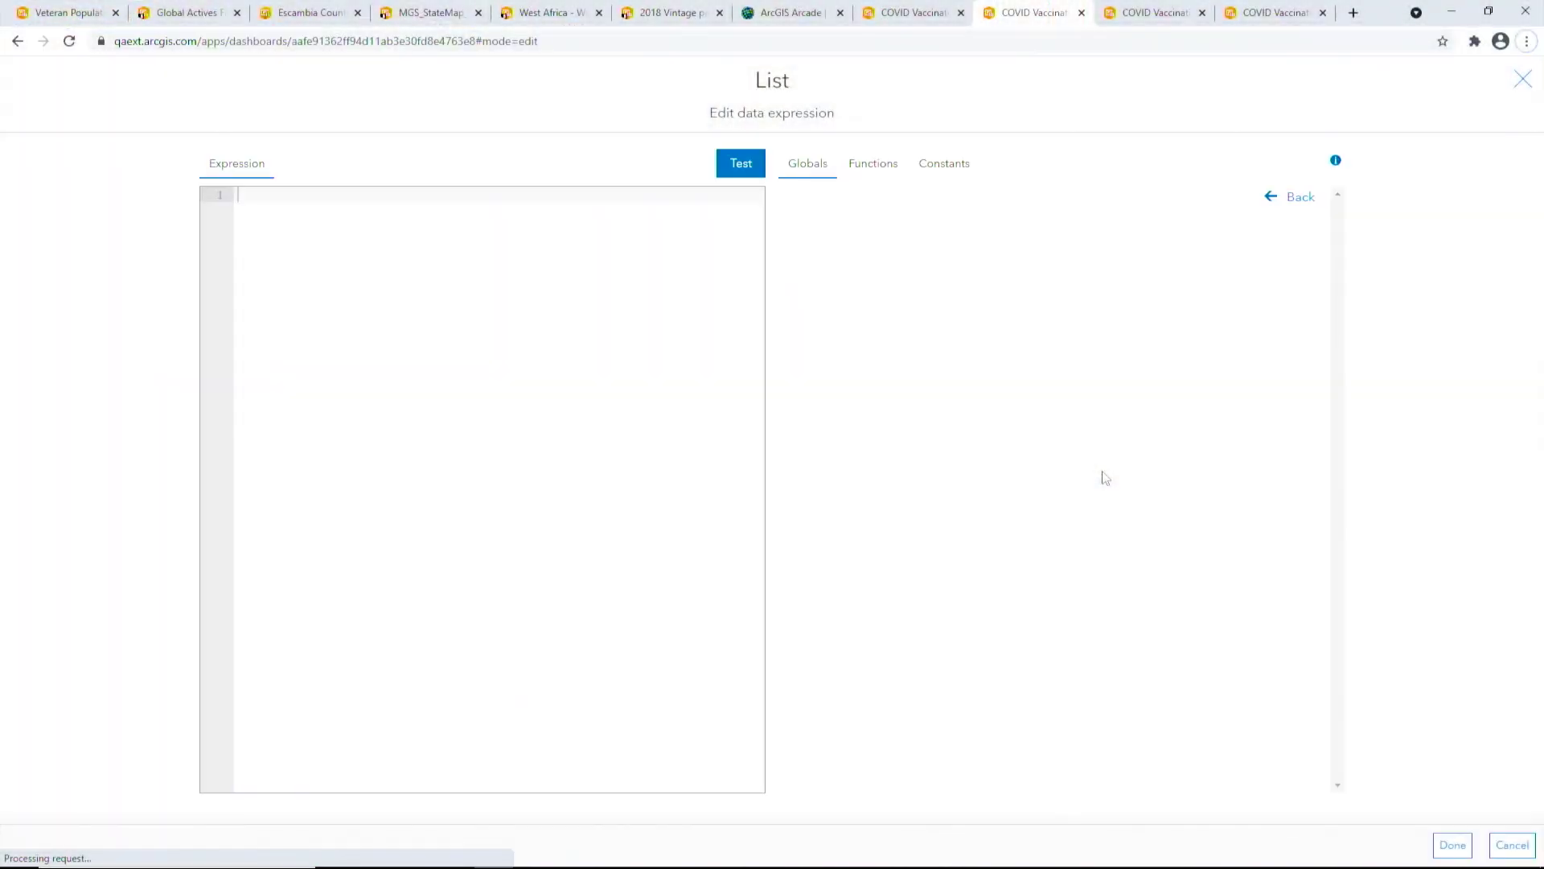
Select the default expression and switch to the Notepad window with the prepared code.
key(ctrl+a)
key(alt+Tab)
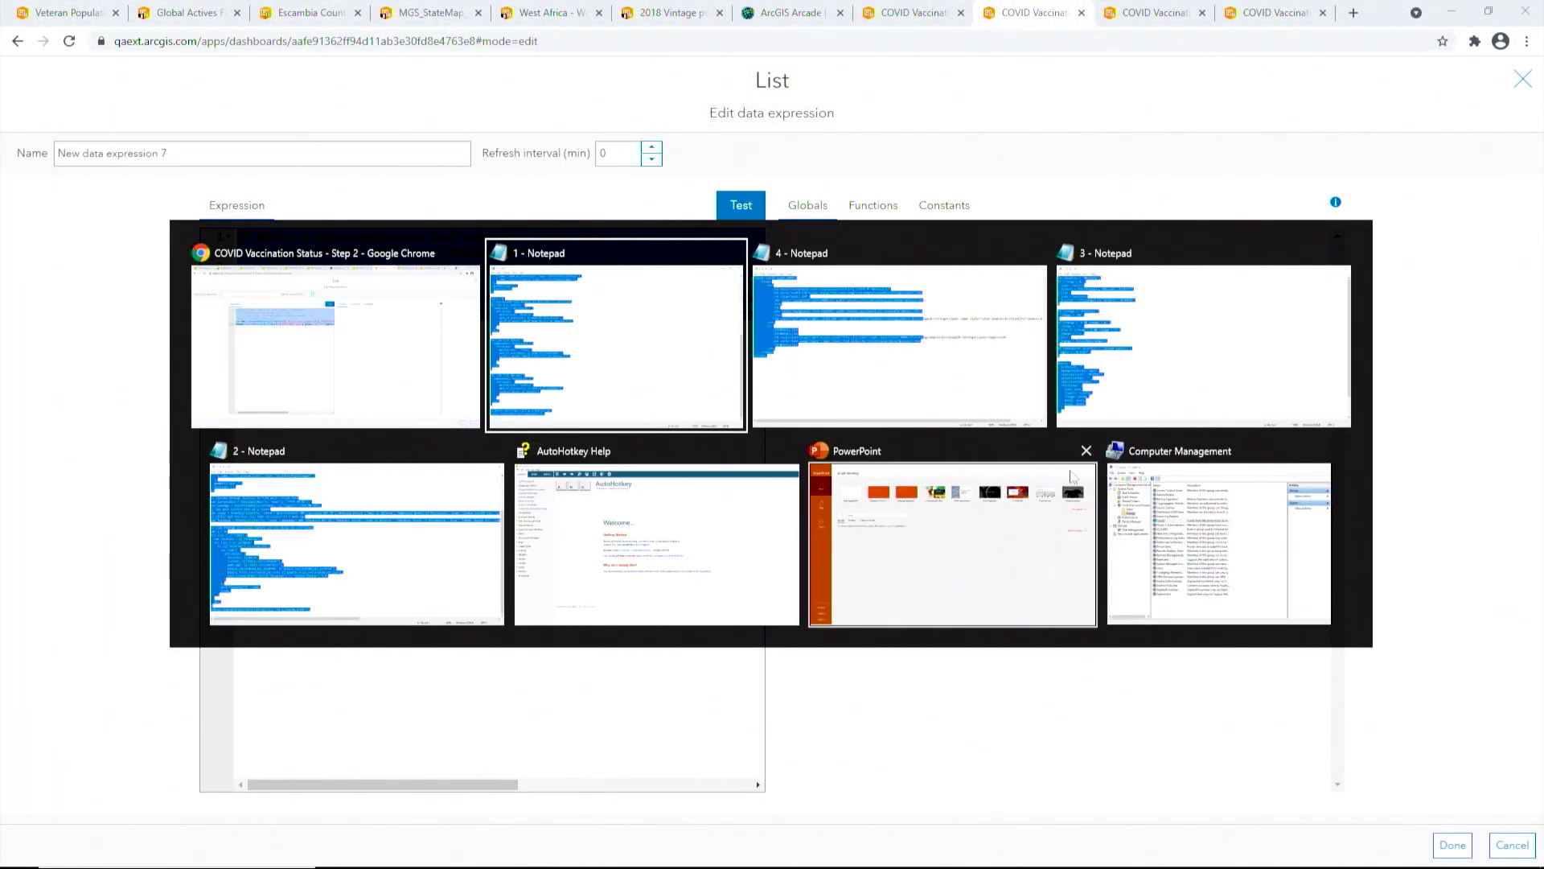
Paste the prepared Arcade script over the state list's default data expression.
click(459, 527)
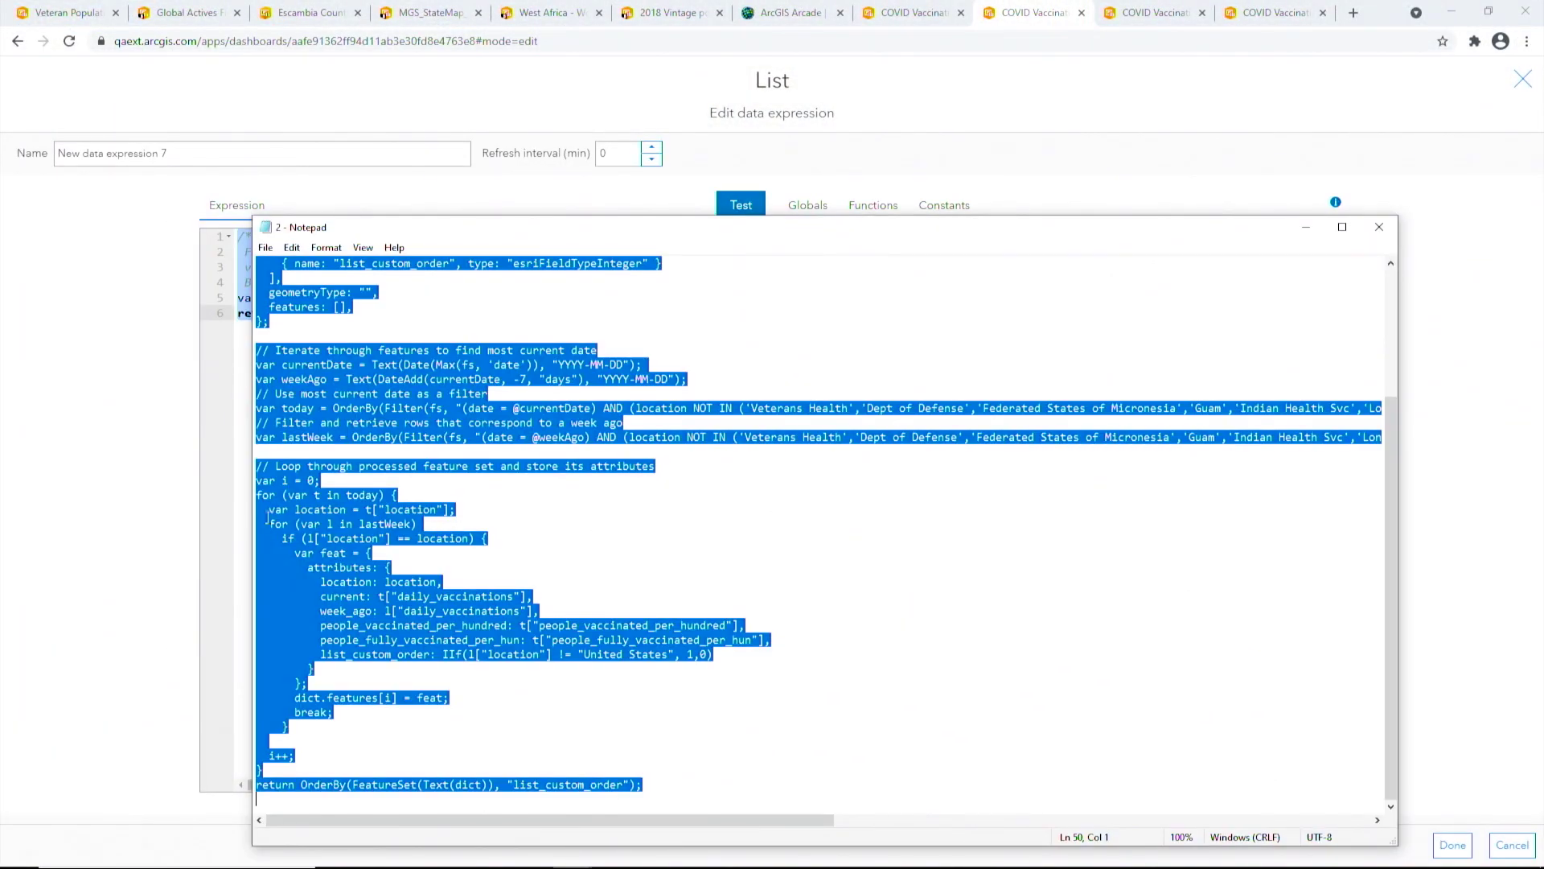
key(alt+Tab)
key(ctrl+v)
Review the latest-date, today and last-week filters and attributes, then apply New data expression 7.
scroll(383, 519, up, 10)
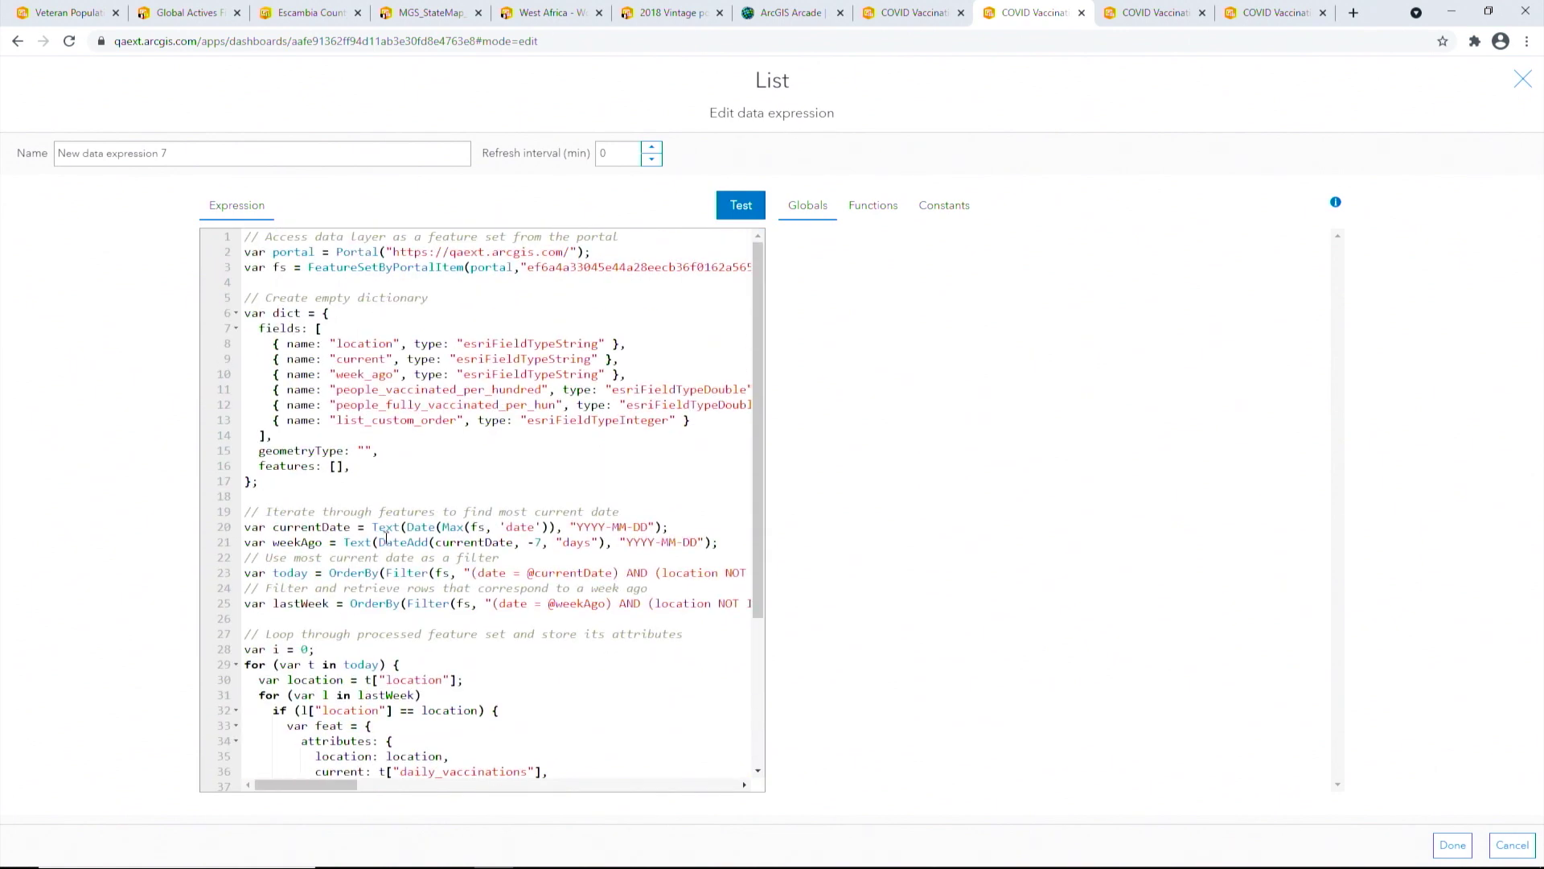
click(406, 530)
click(382, 572)
click(406, 603)
scroll(423, 662, down, 4)
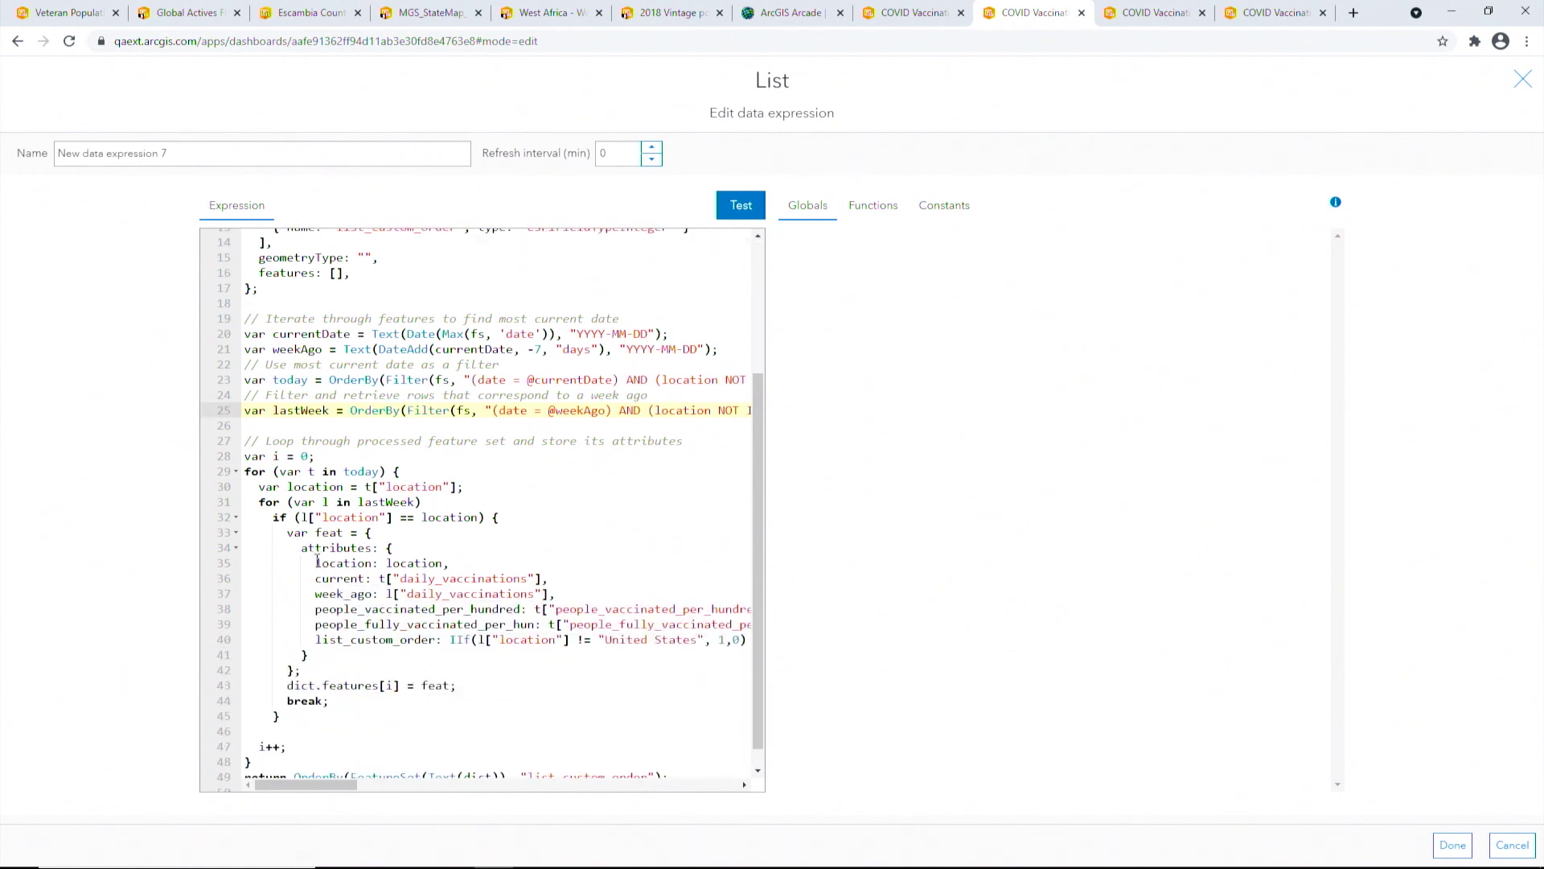
drag(302, 548, 325, 655)
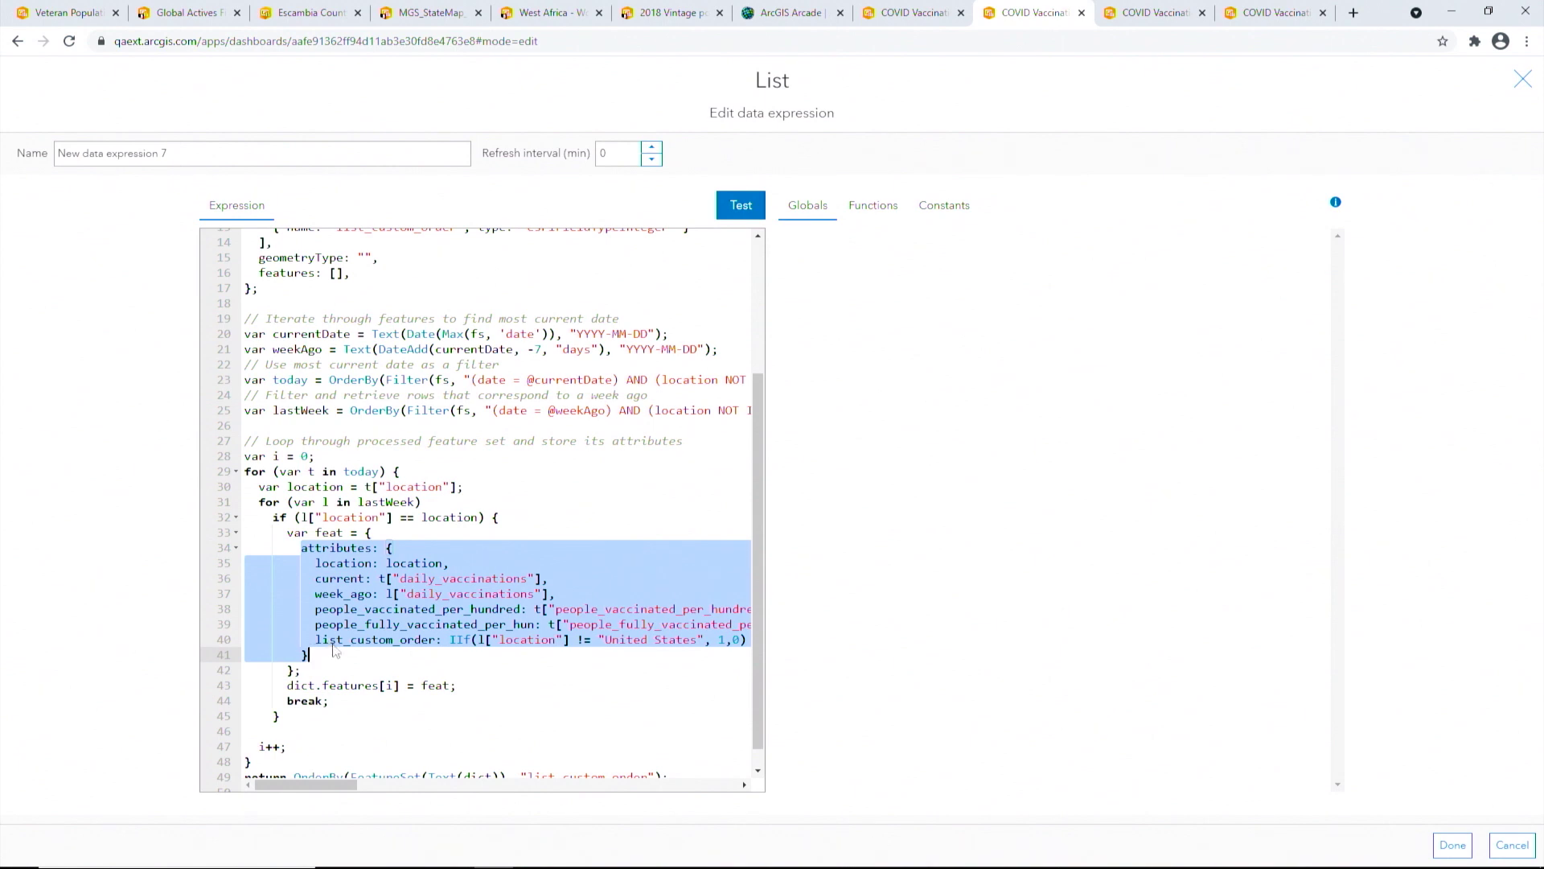
scroll(329, 648, down, 1)
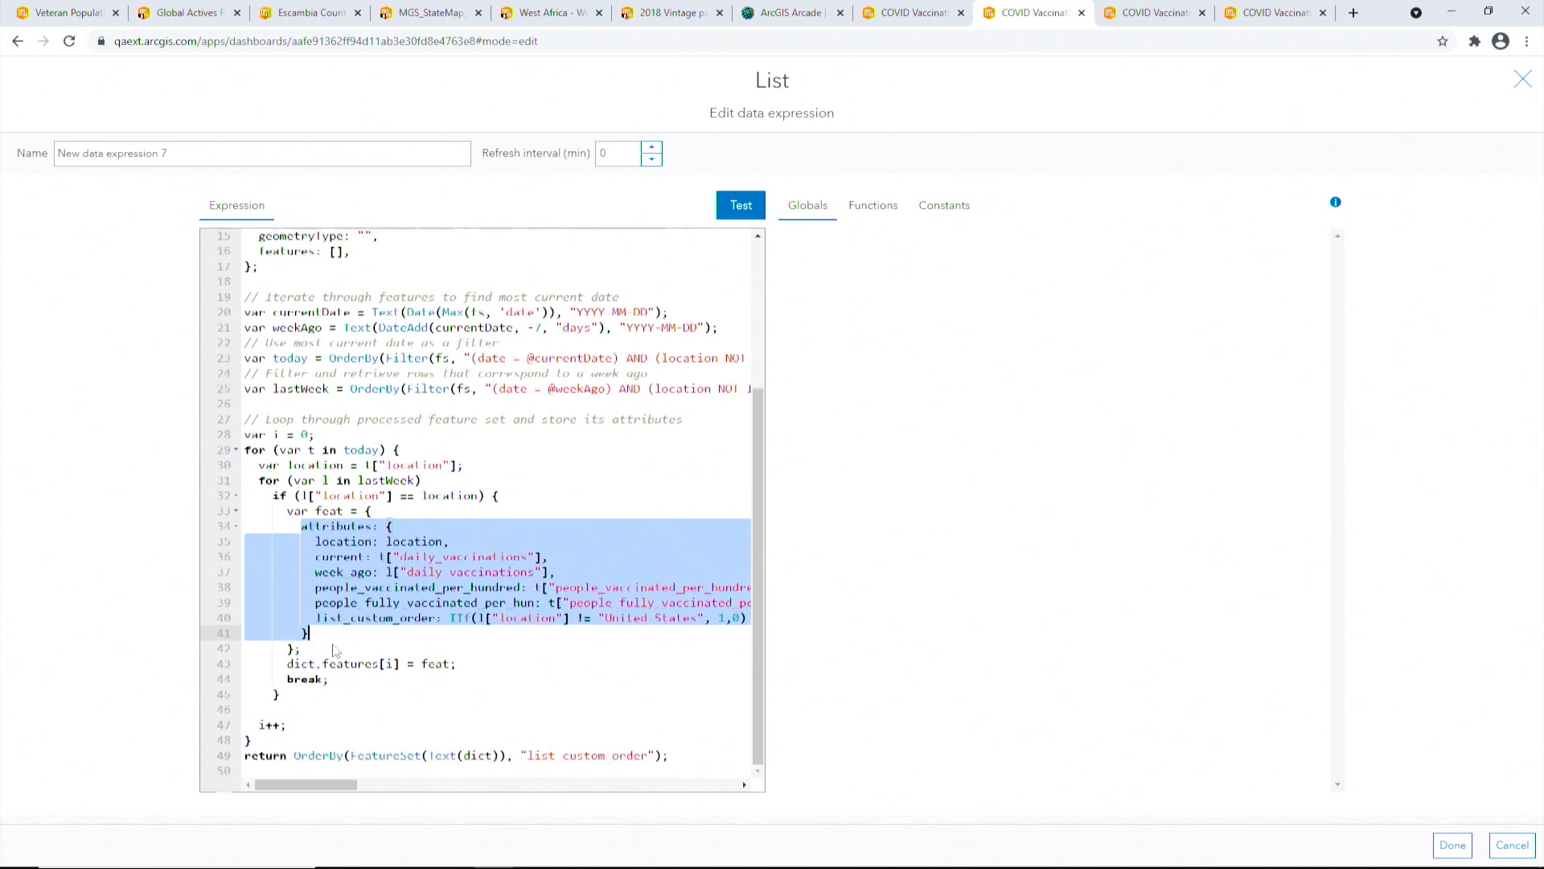
click(348, 756)
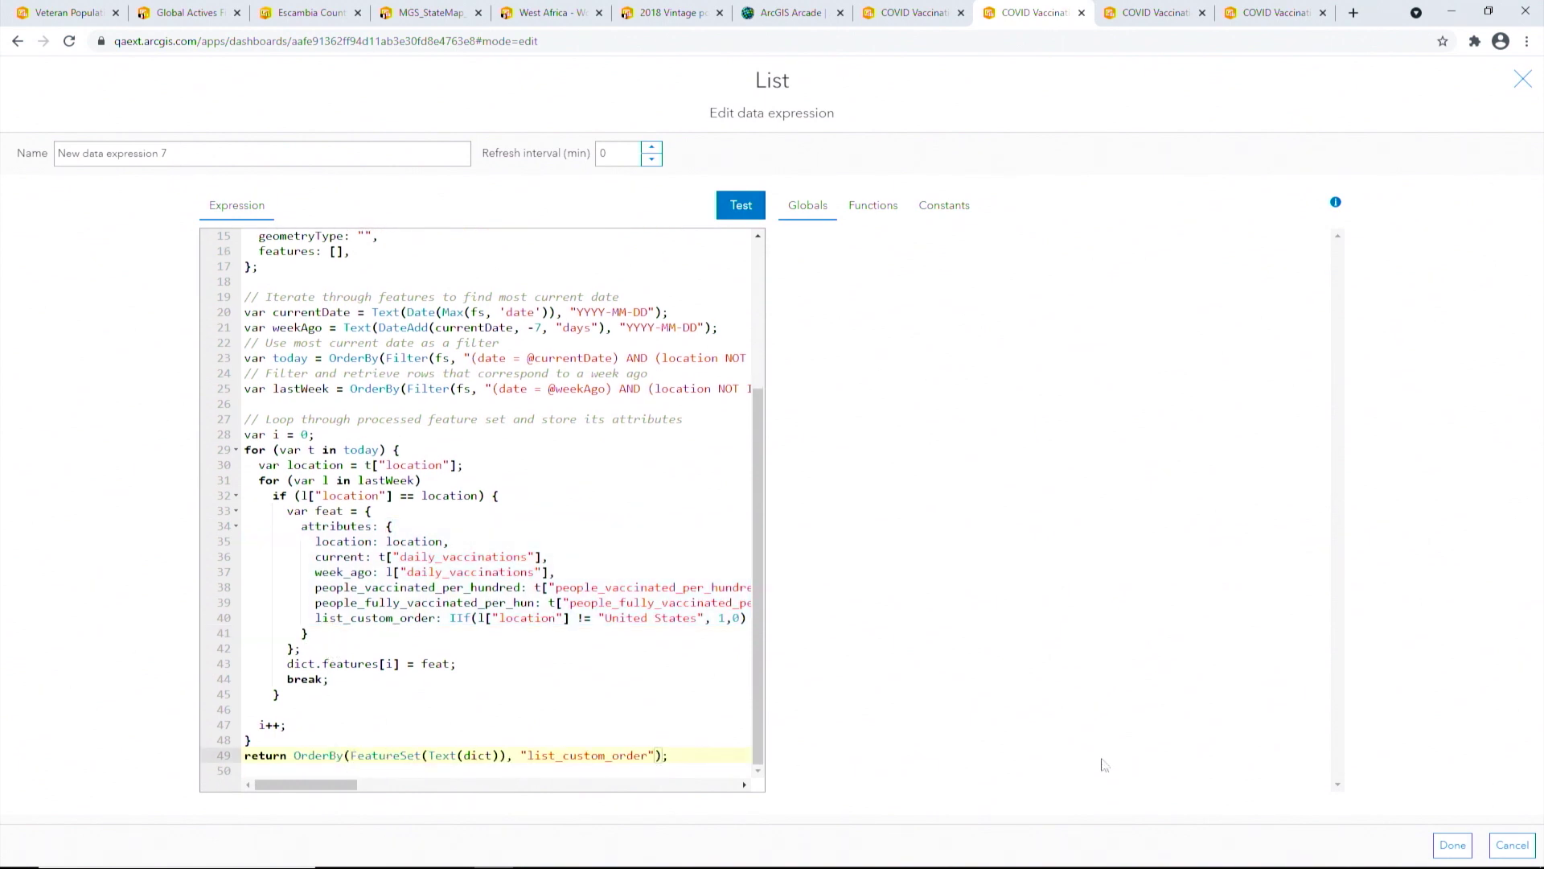
click(1452, 845)
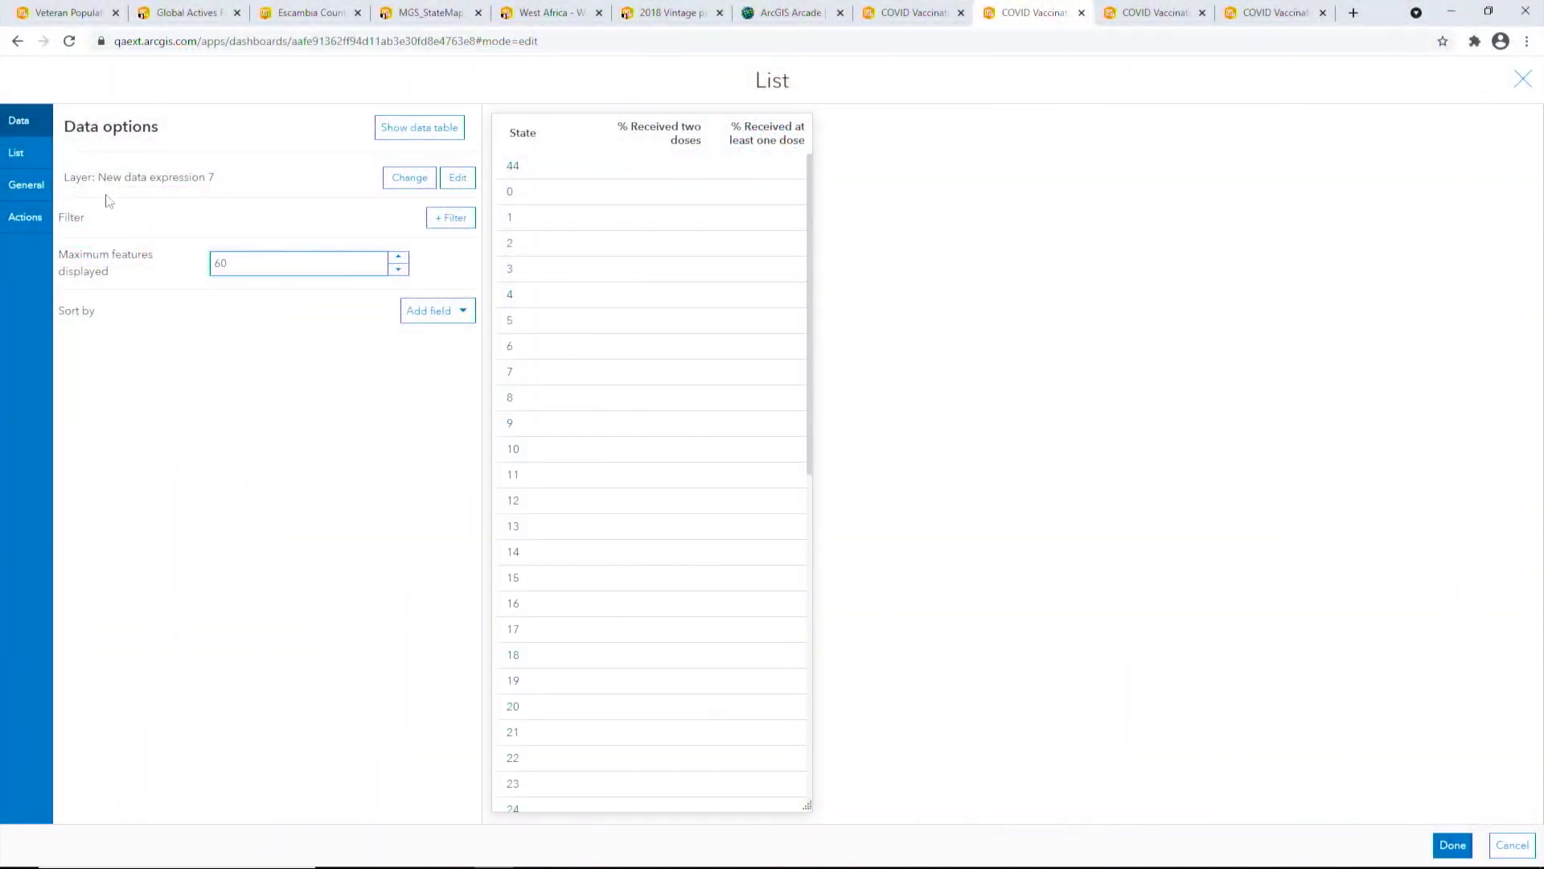
Turn on Advanced formatting in the state list's List options.
click(35, 160)
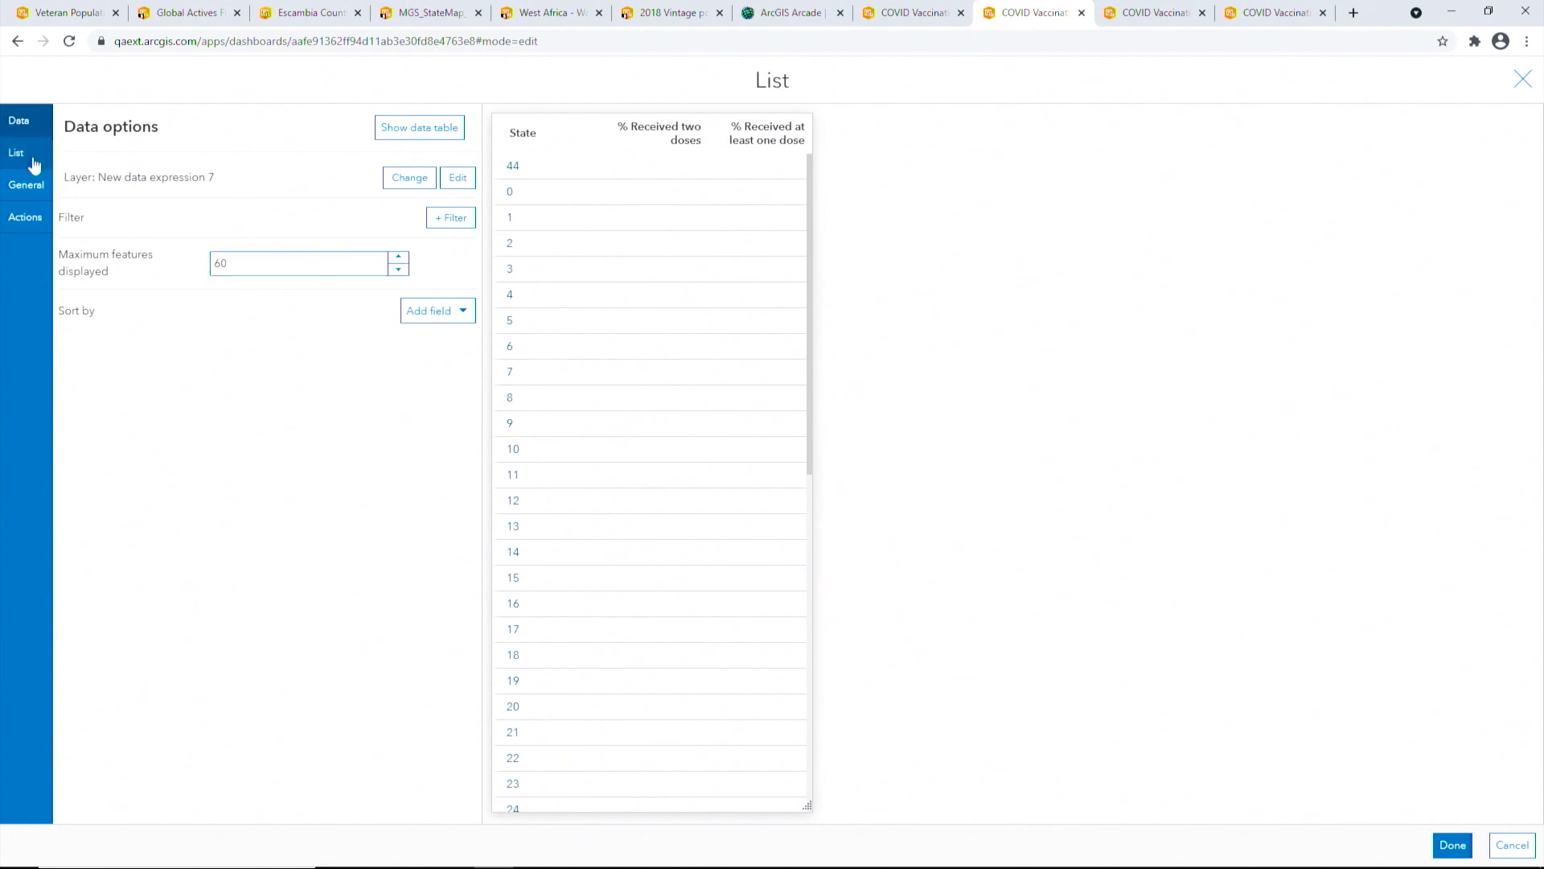
click(450, 175)
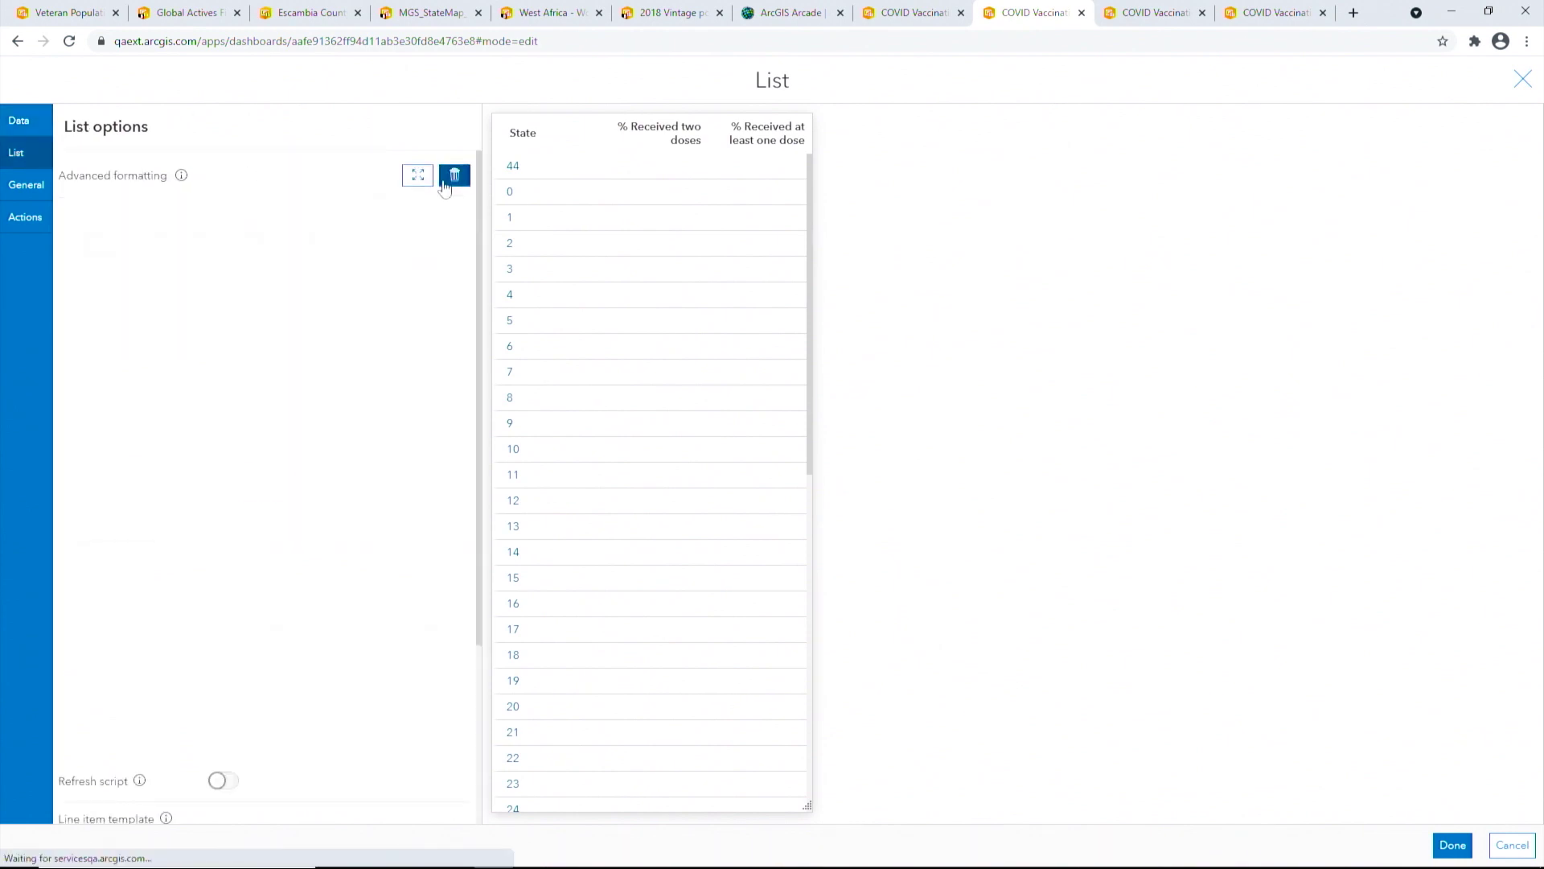
Replace the default formatting code with the prepared Arcade dose and weekly change script.
key(ctrl+a)
key(alt+Tab)
click(351, 485)
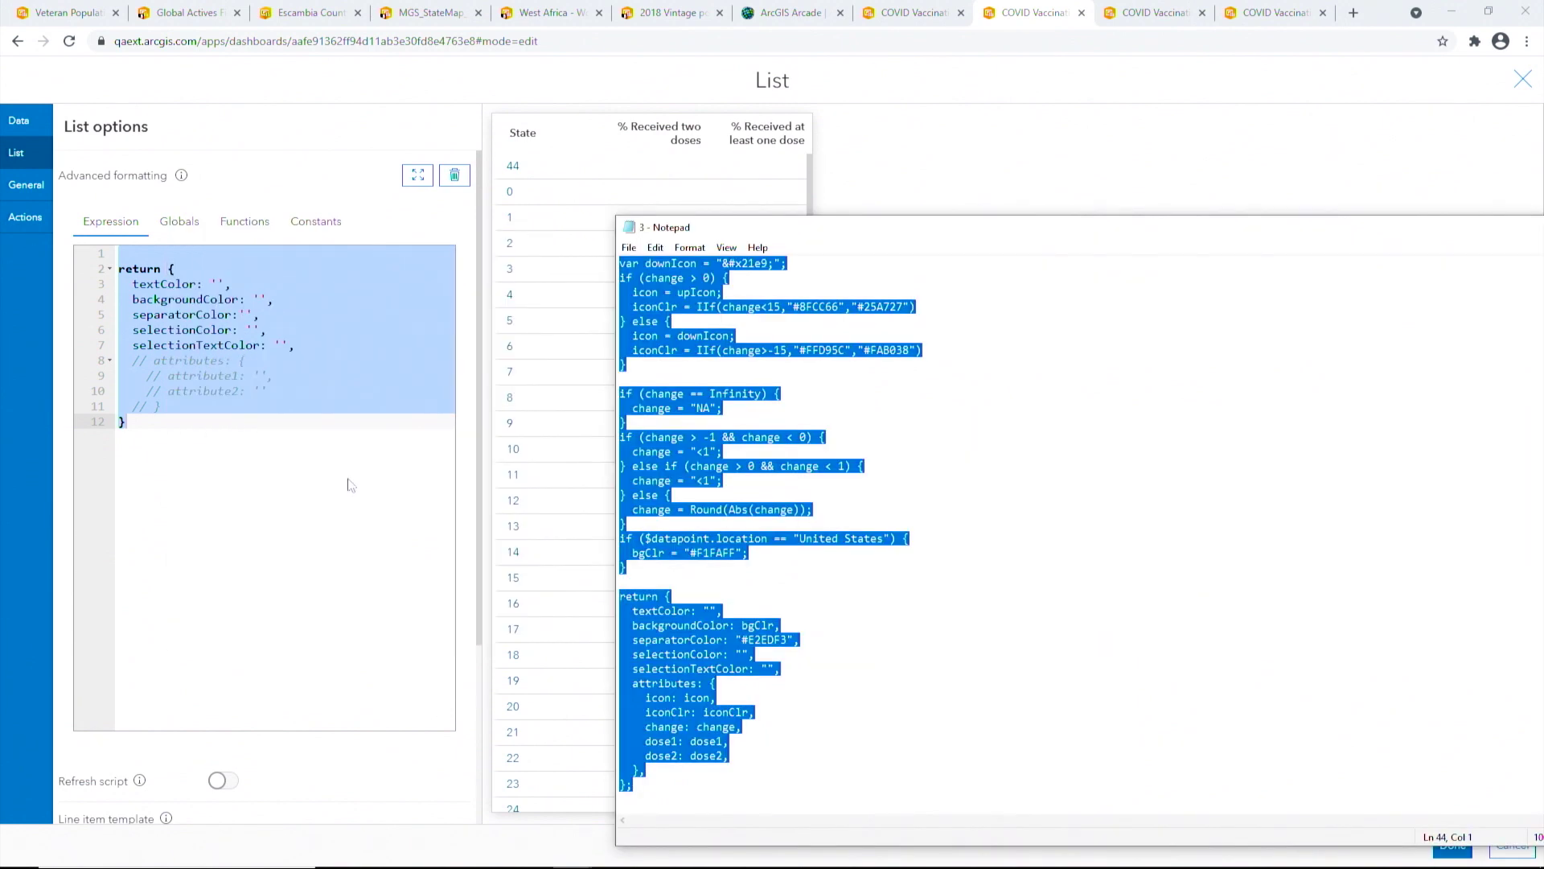
click(350, 485)
key(ctrl+a)
key(ctrl+v)
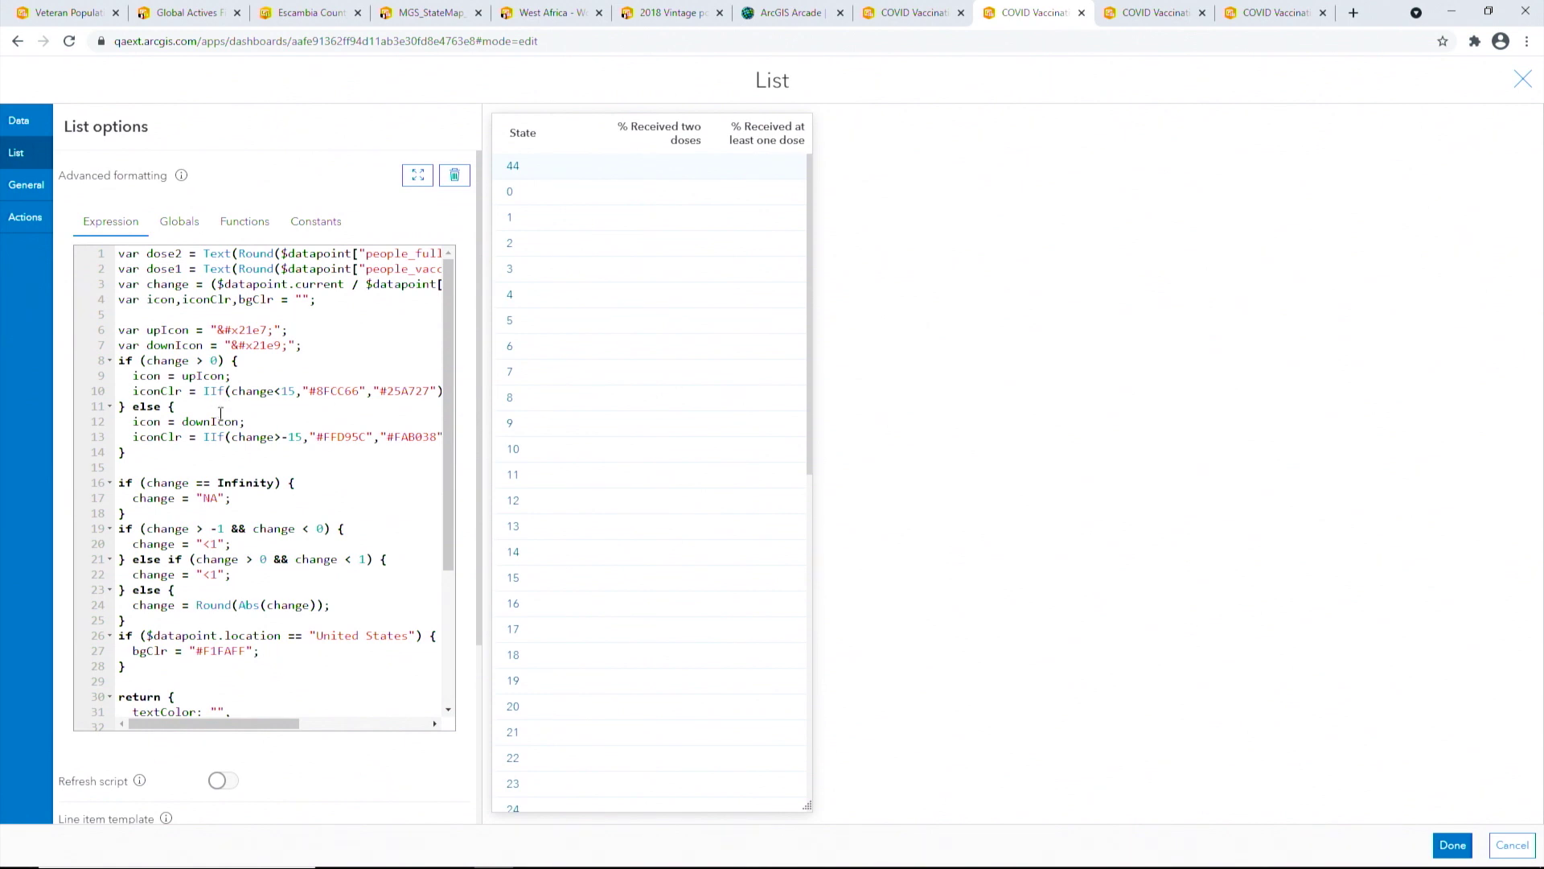
Review the up/down icon and colour block, then show the line item template's HTML source.
drag(121, 360, 127, 453)
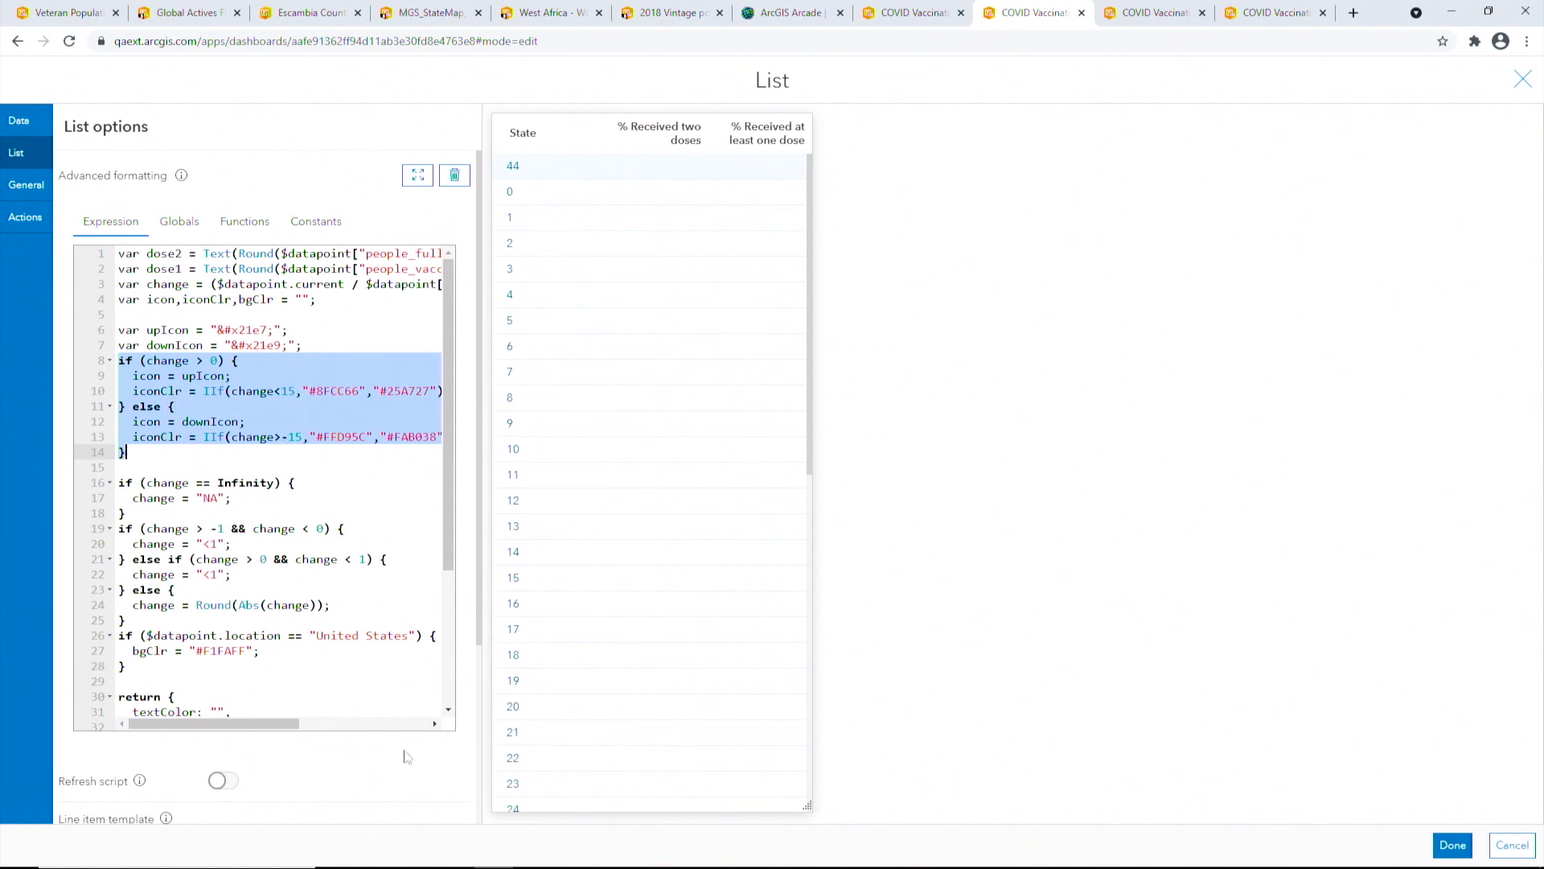
scroll(405, 753, down, 3)
click(364, 632)
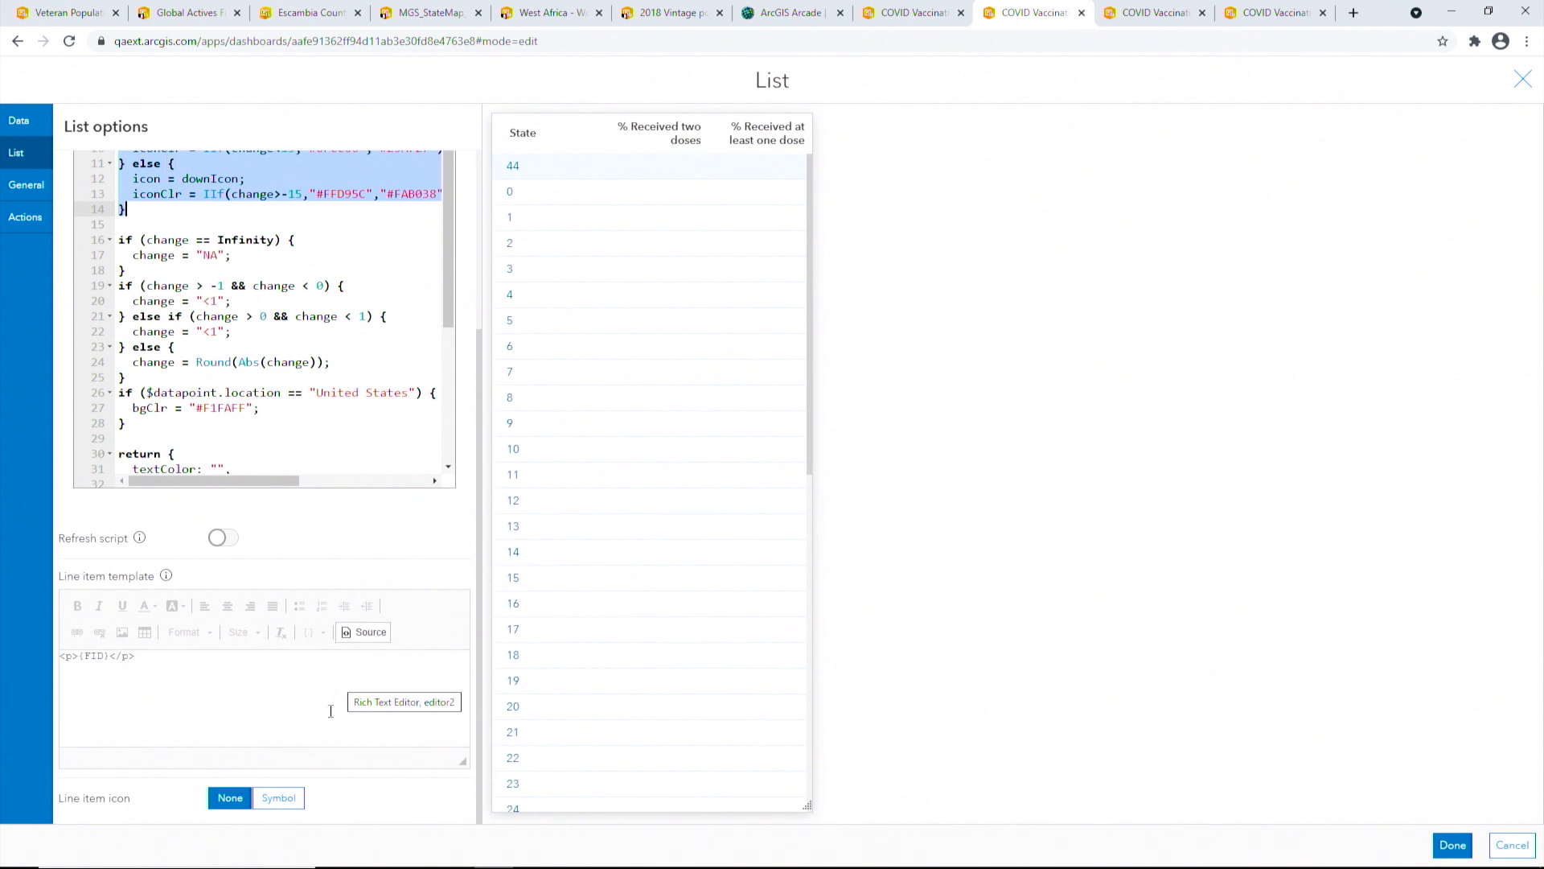
Switch to the Notepad window holding the line item table HTML.
key(alt+Tab)
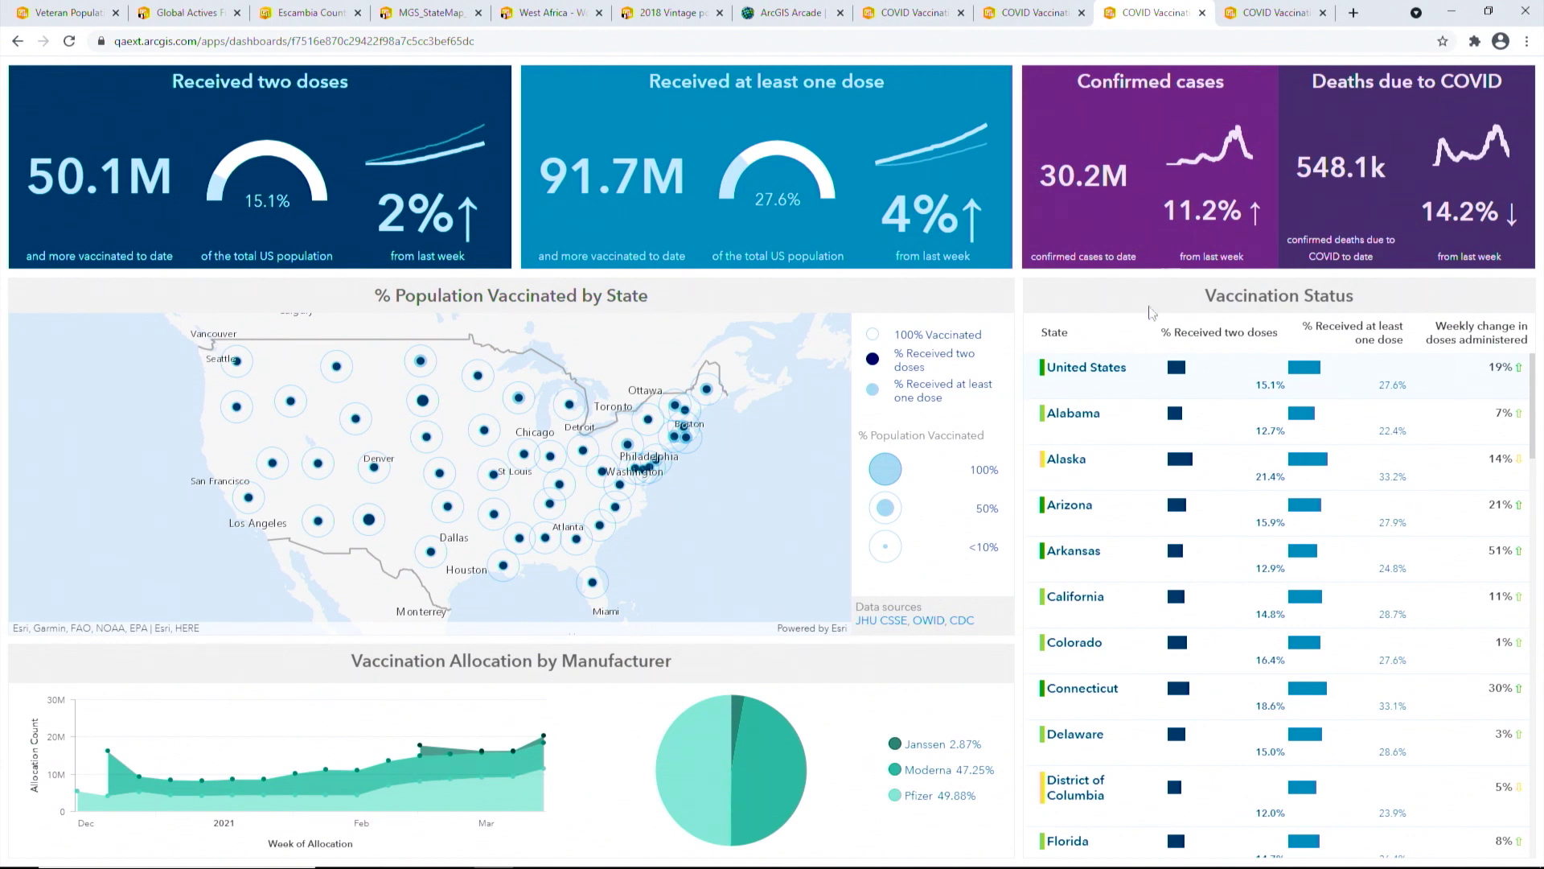
click(1243, 16)
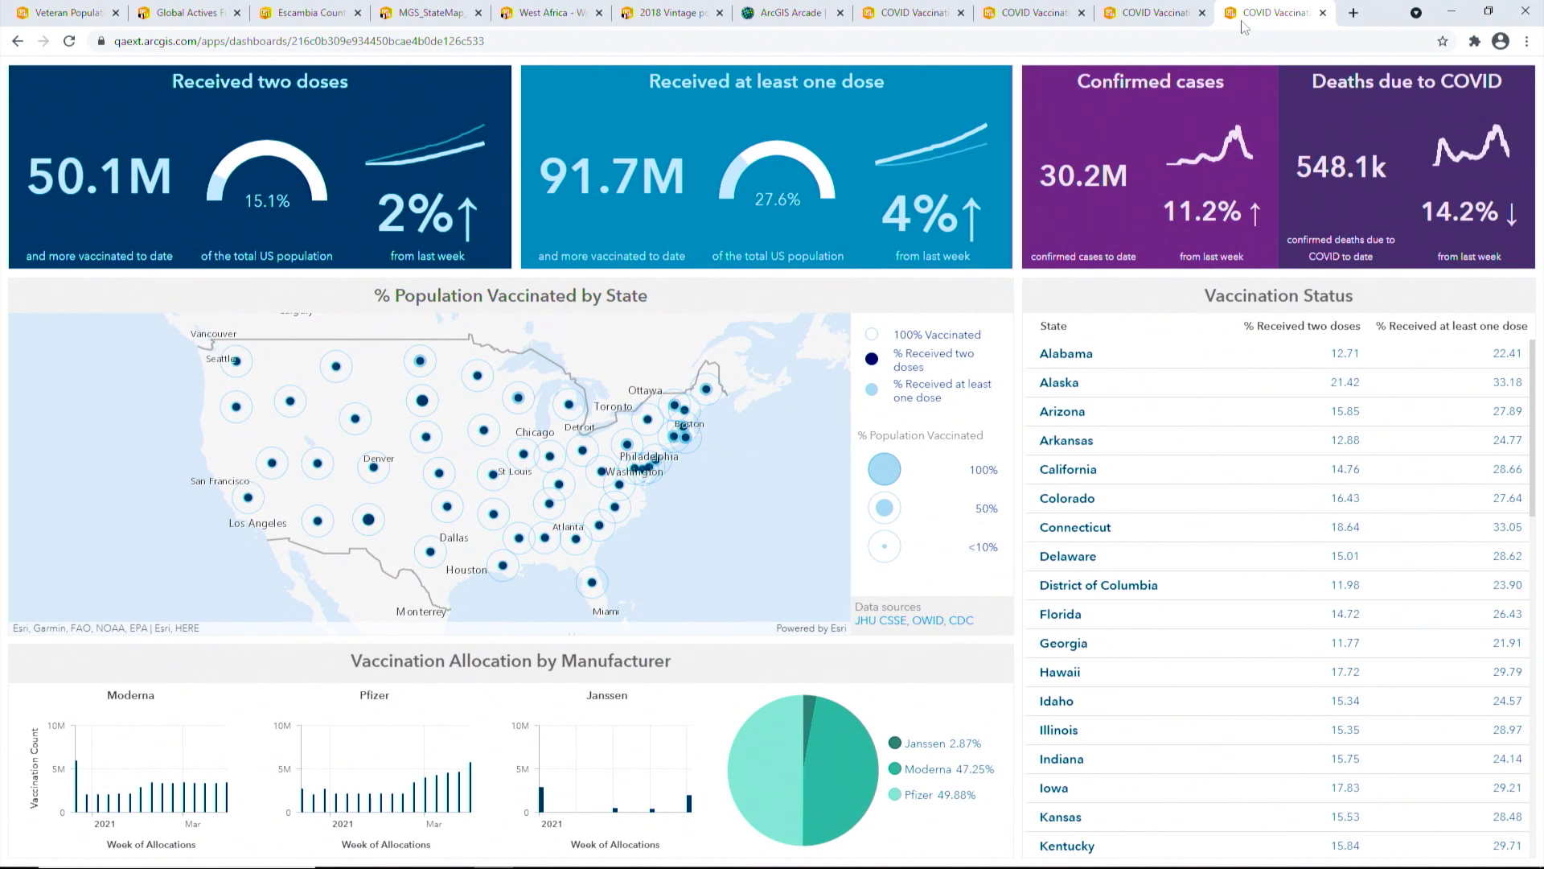
click(1187, 24)
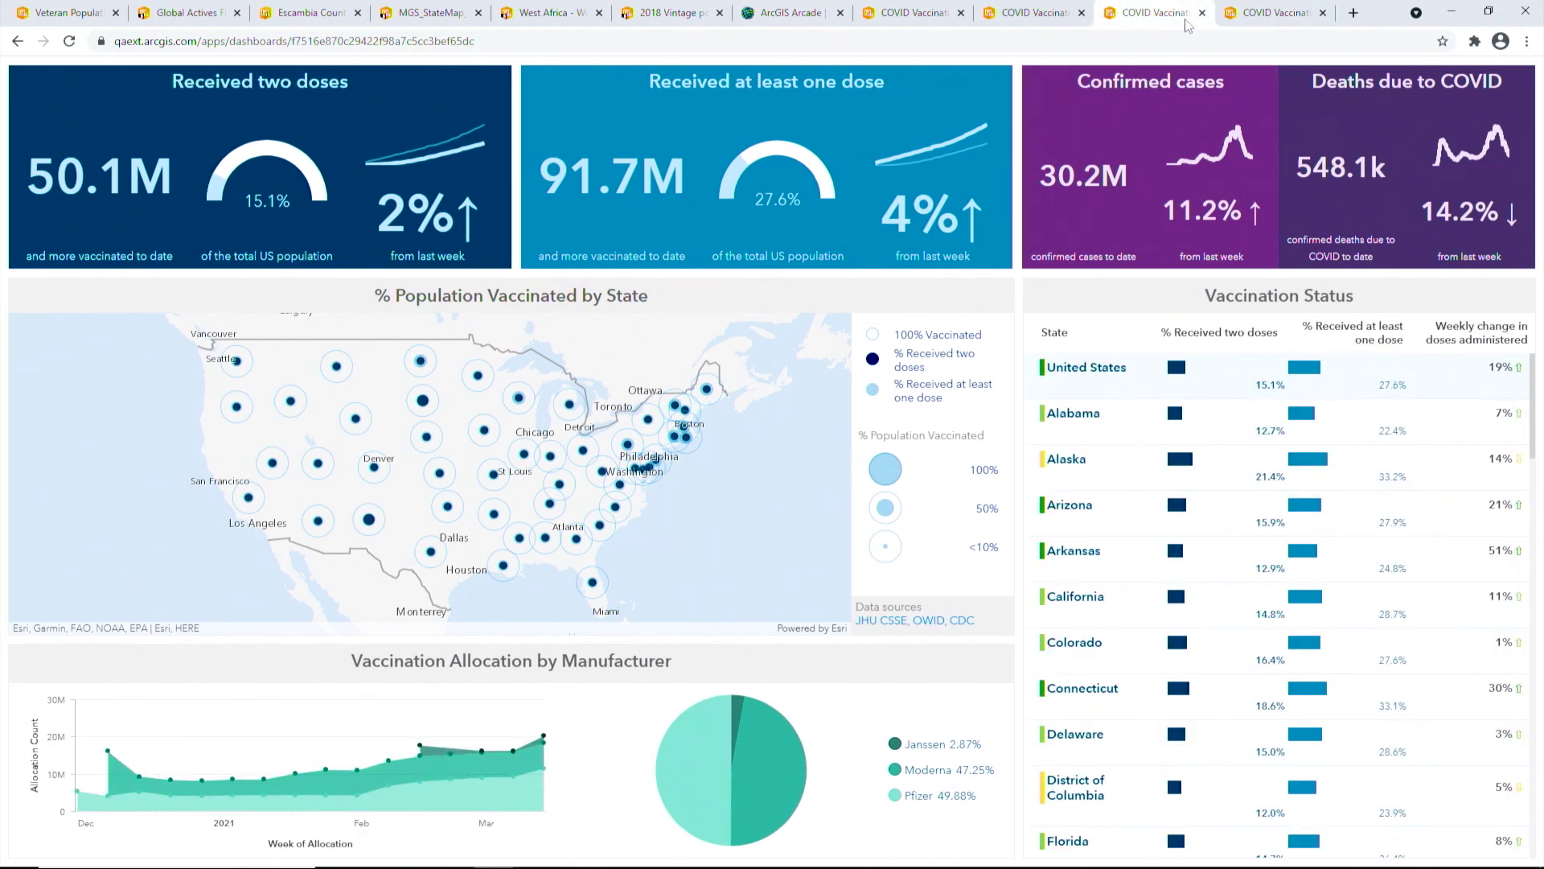